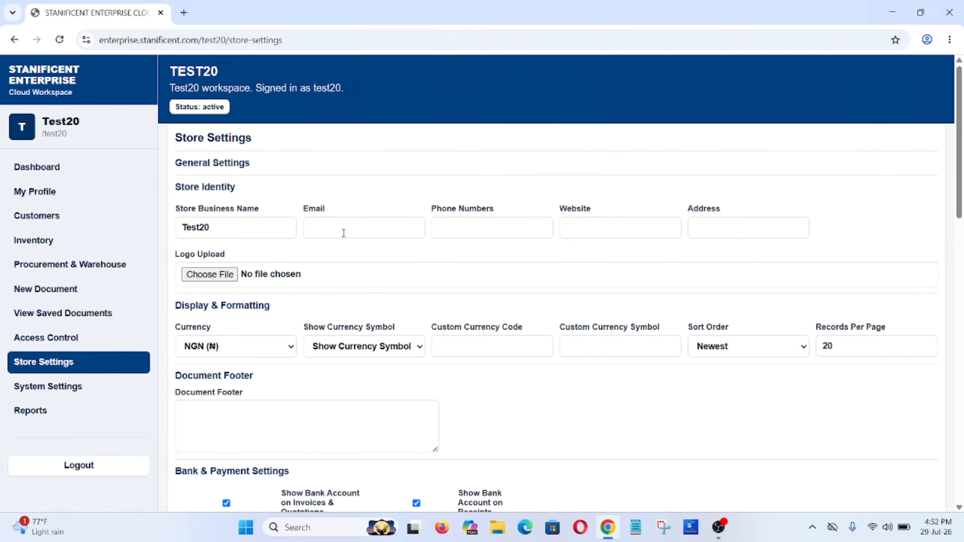
- Replace the store business name Test20 with 'Stanificent Global Technologies'
click(244, 236)
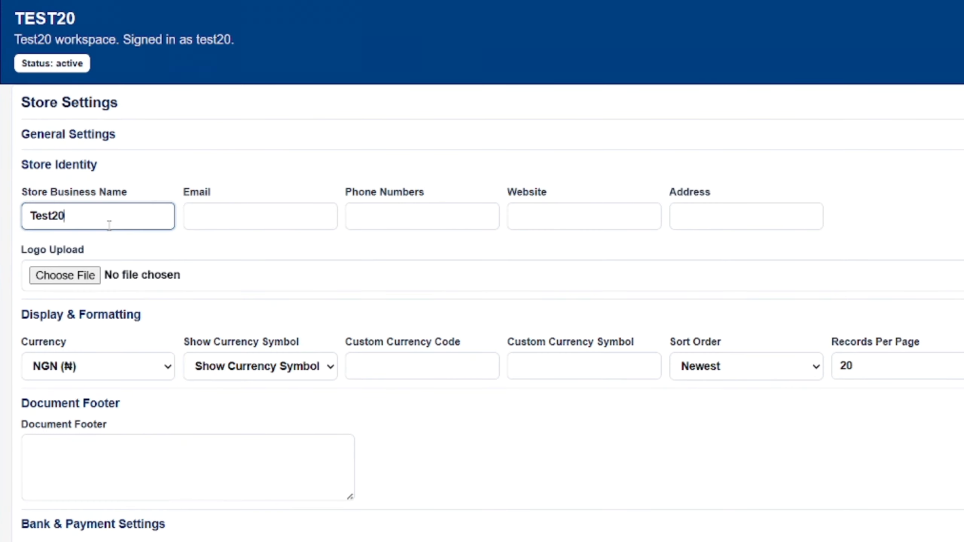
double_click(110, 225)
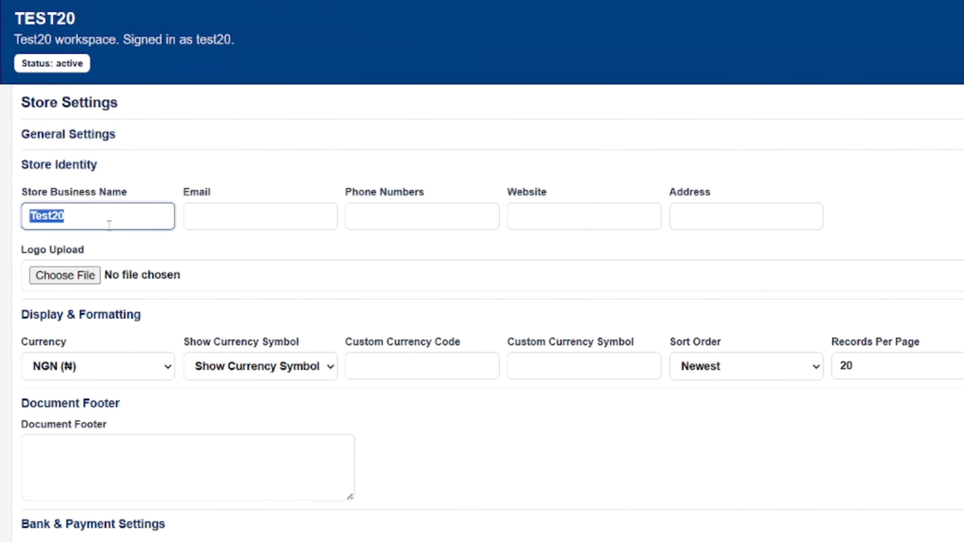
text(Sta)
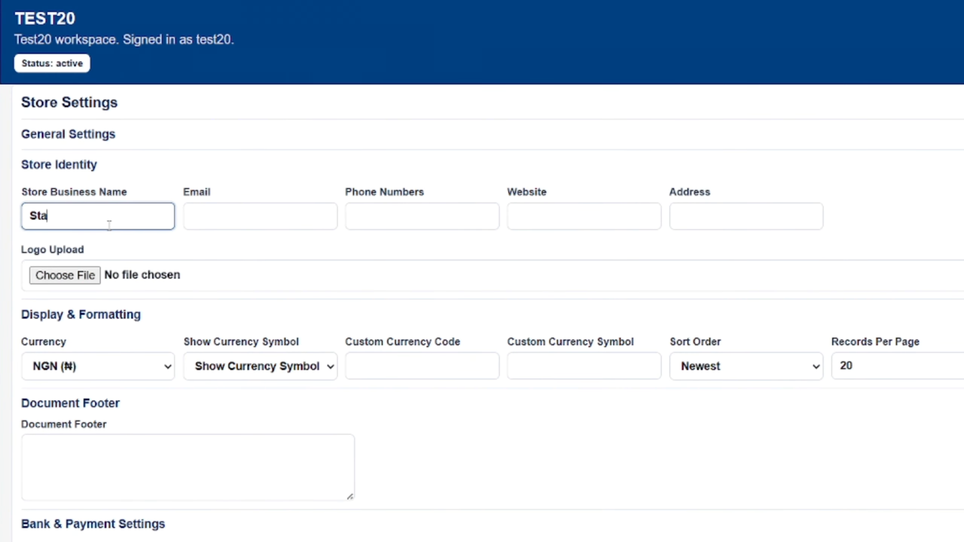
text(nificent Globa)
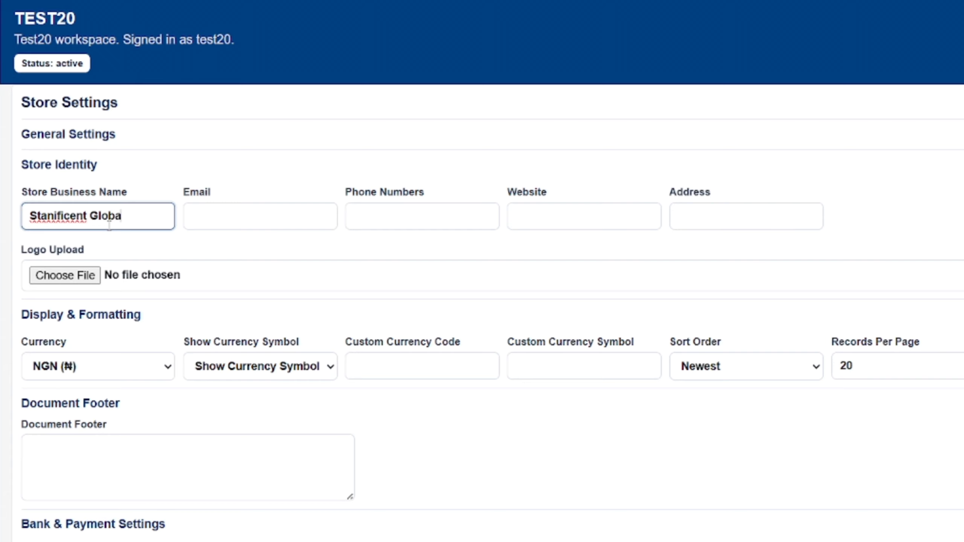
text(l Technologies)
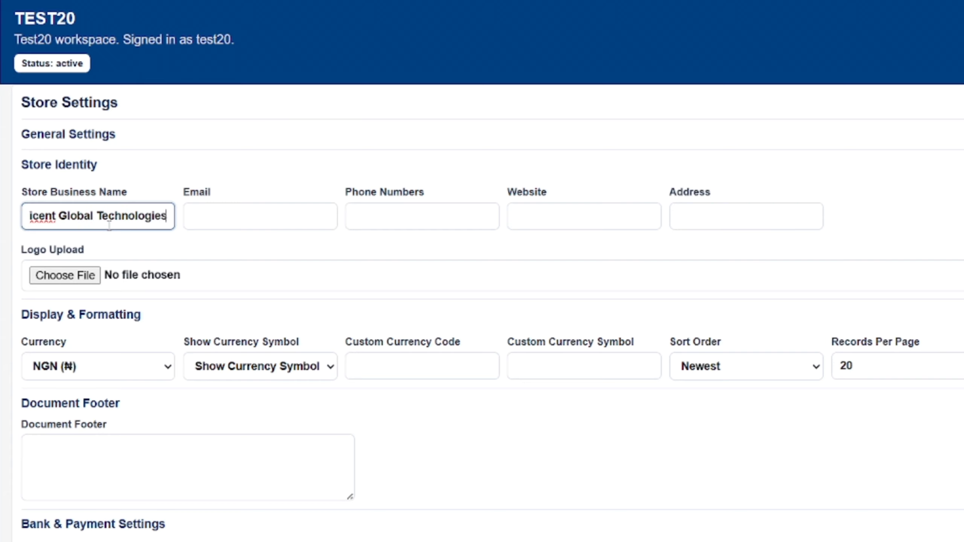
- Move through the store Email, Phone, Website and Address fields, leaving them empty
click(215, 211)
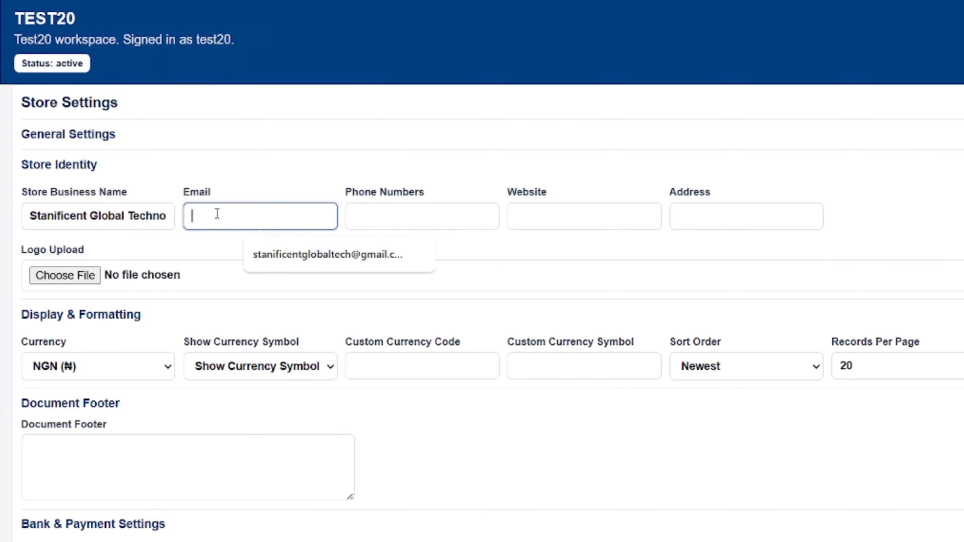
click(394, 207)
click(518, 207)
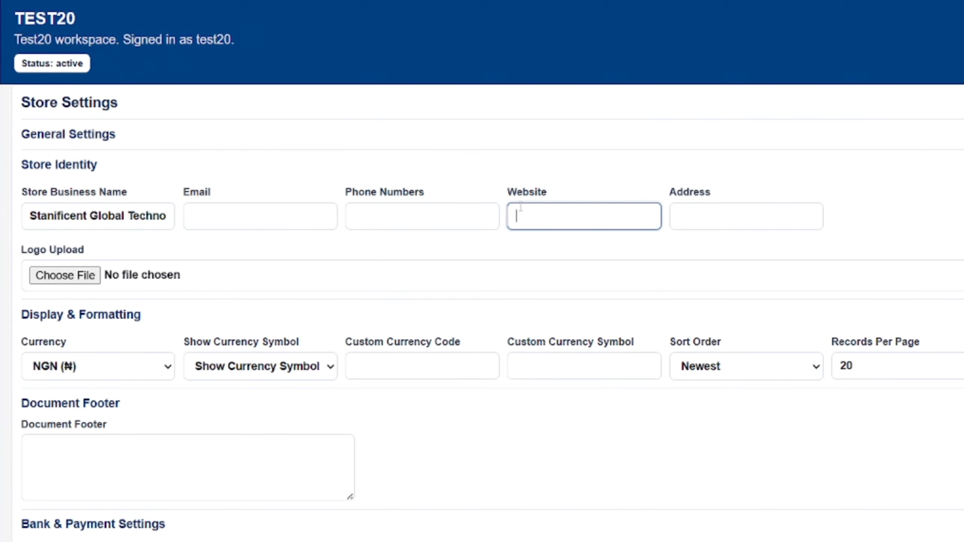
click(679, 212)
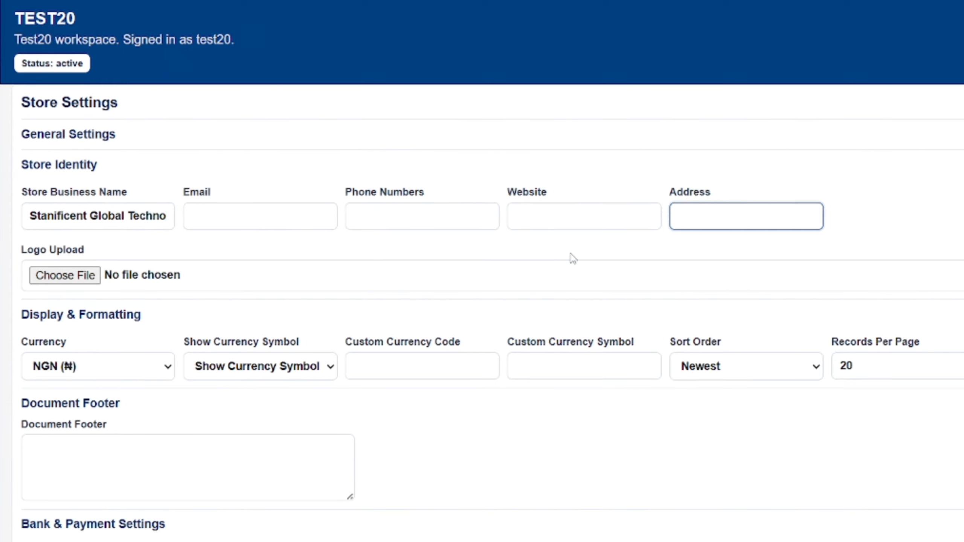
scroll(572, 258, down, 7)
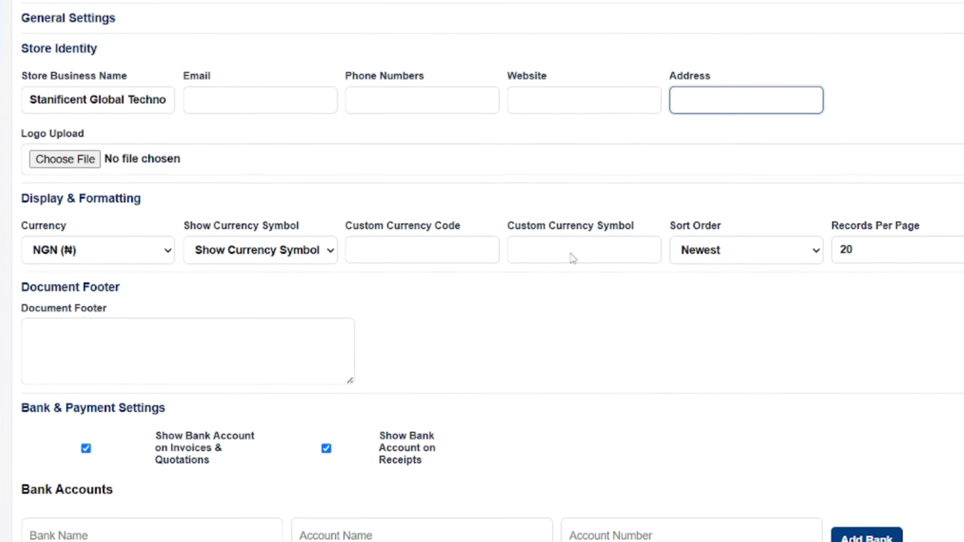
scroll(186, 190, up, 1)
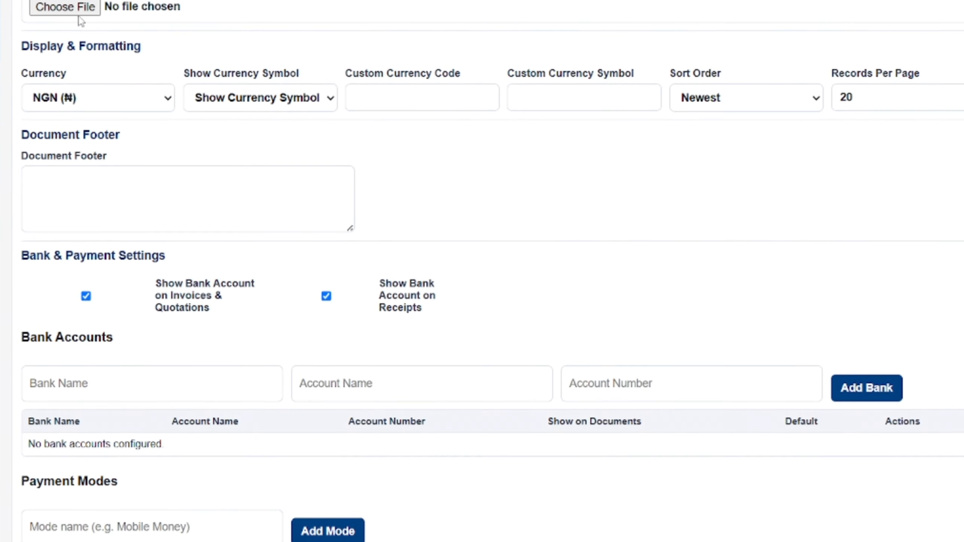
click(129, 98)
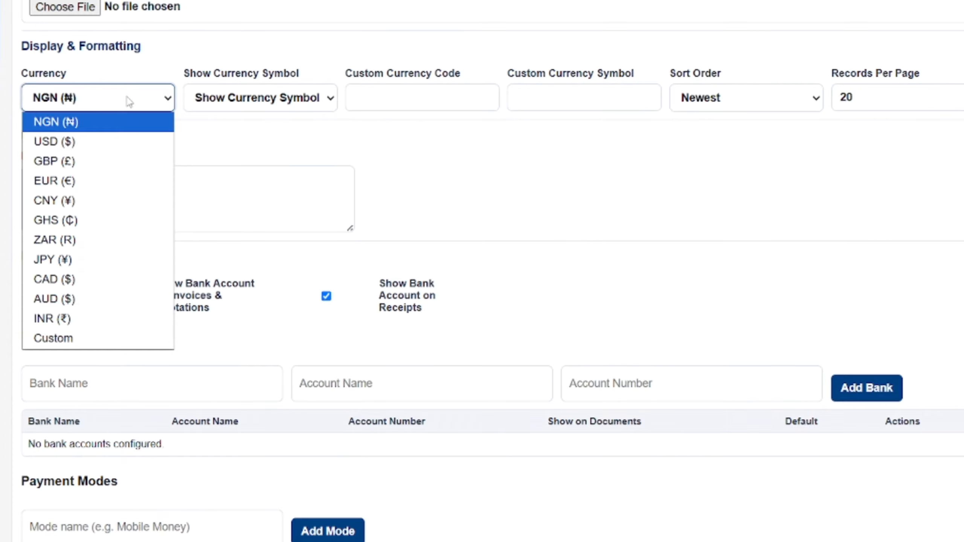
click(129, 100)
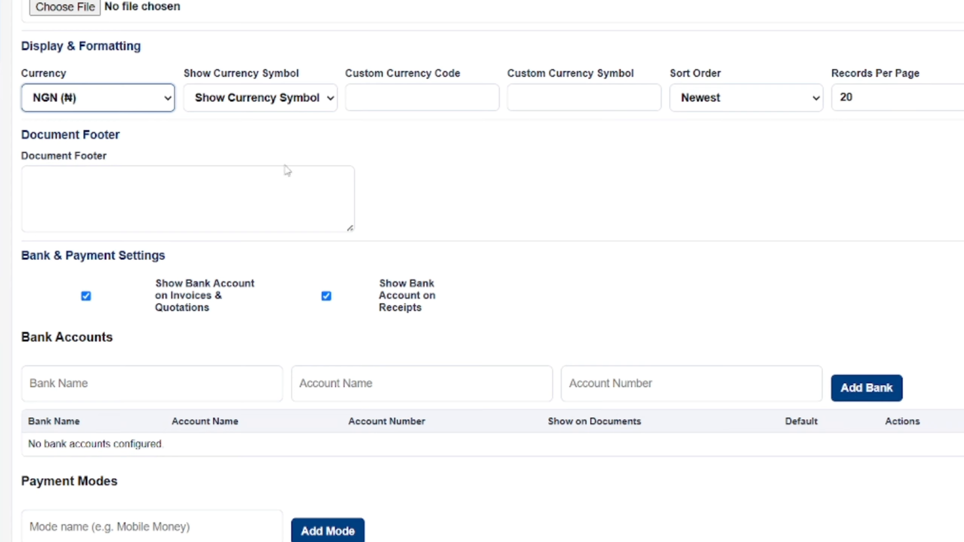
click(85, 178)
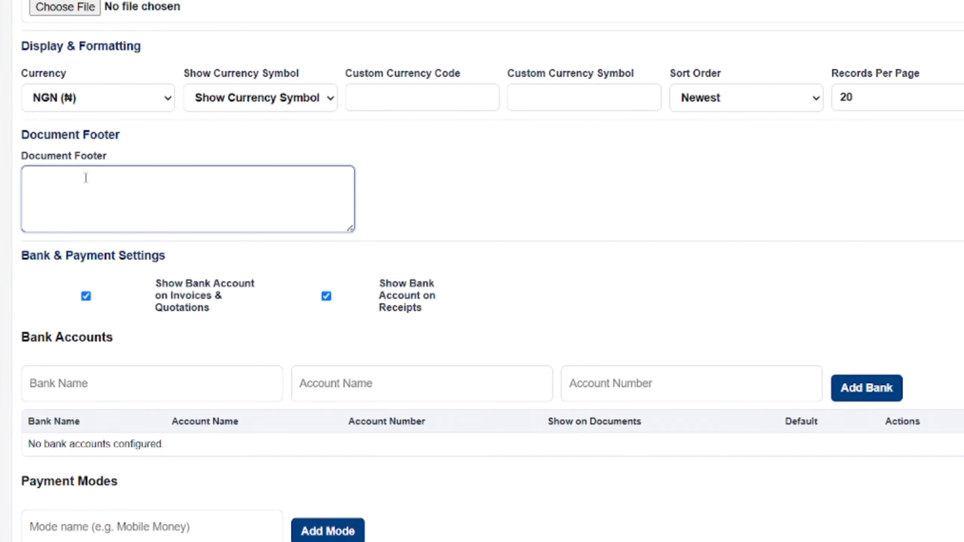
scroll(134, 193, down, 1)
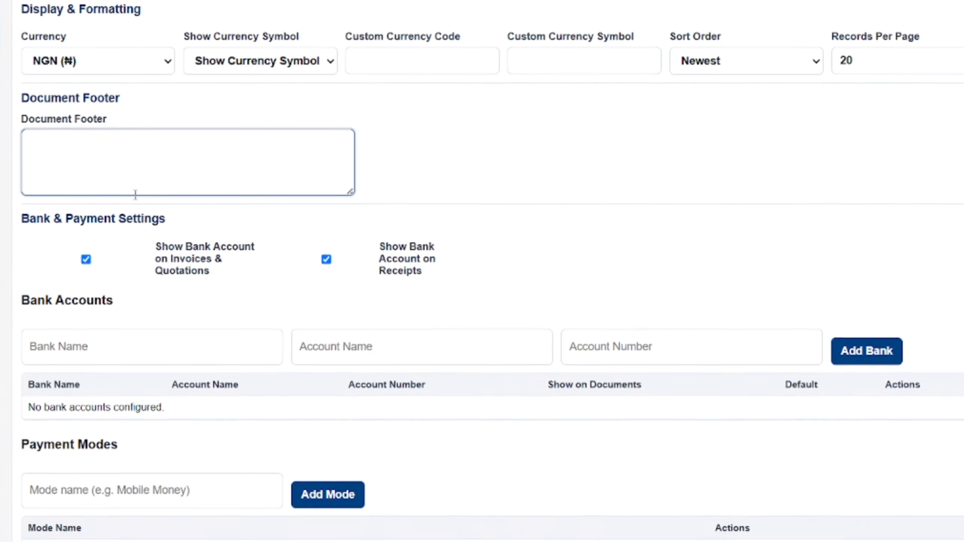
scroll(135, 193, down, 1)
scroll(135, 194, down, 7)
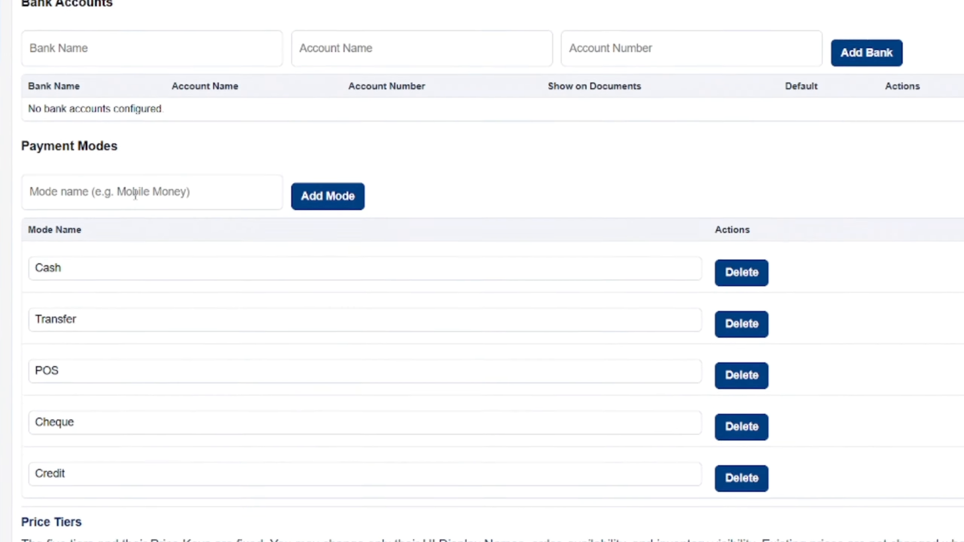
scroll(135, 194, up, 1)
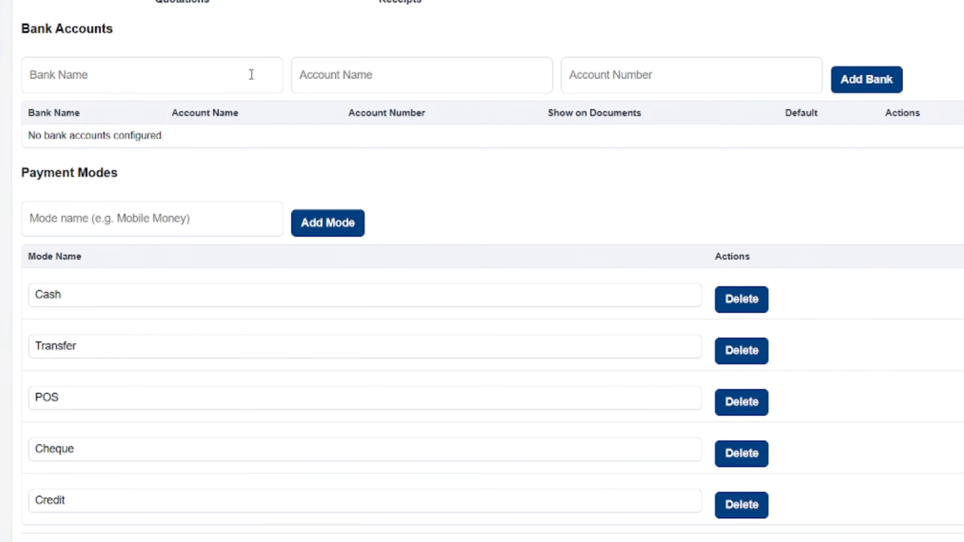
- Add a First Bank account named 'Stanificent Global' with its account number and save settings
click(140, 81)
text(Fiu)
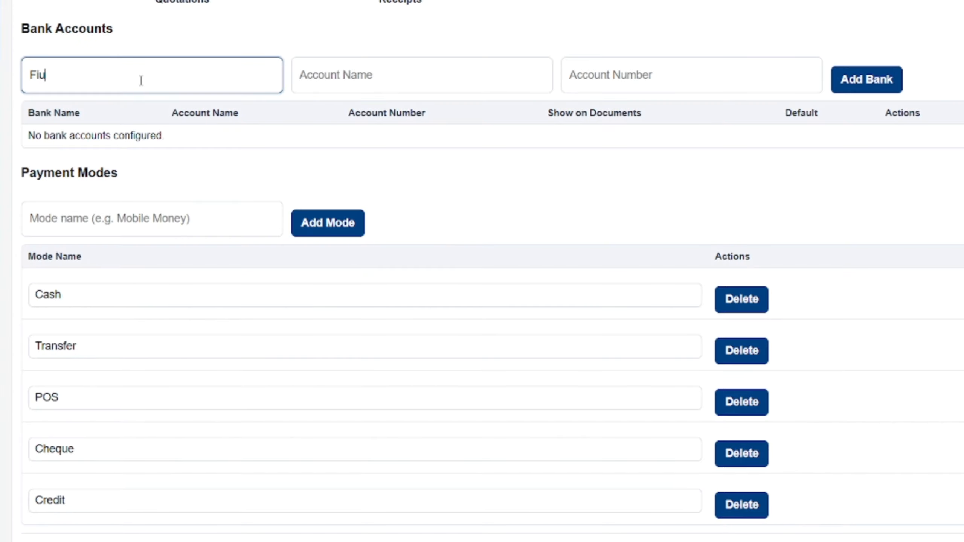
key(BackSpace)
text(rst Bank)
click(314, 83)
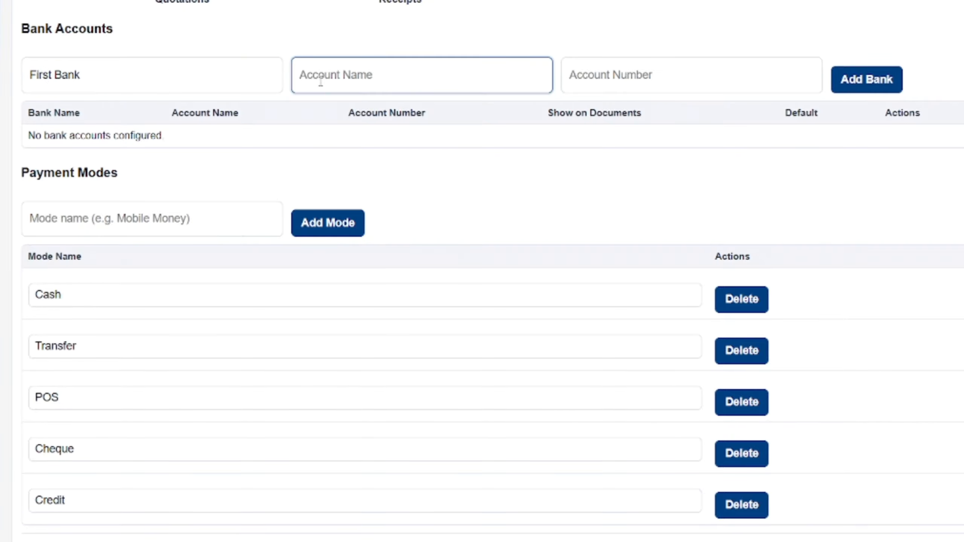
text(Stanificent Global)
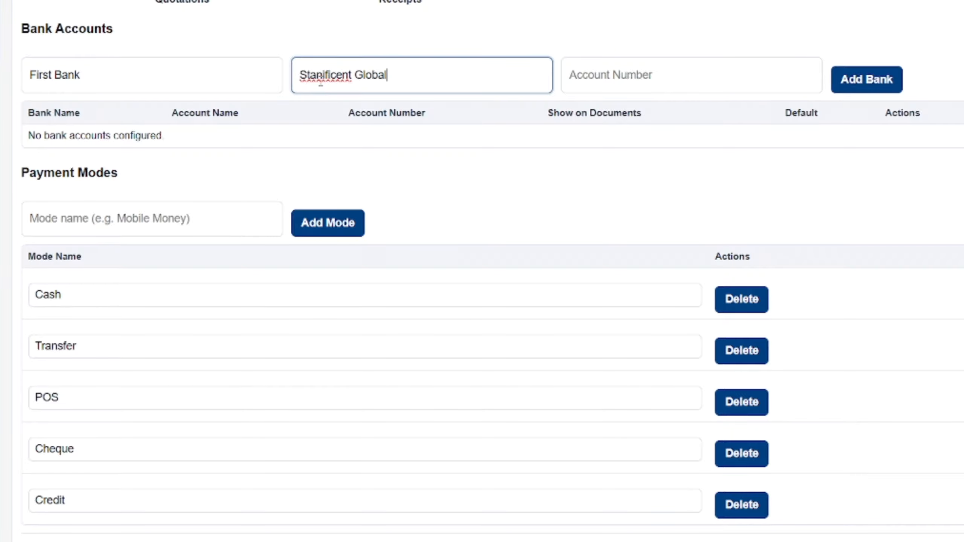
click(633, 87)
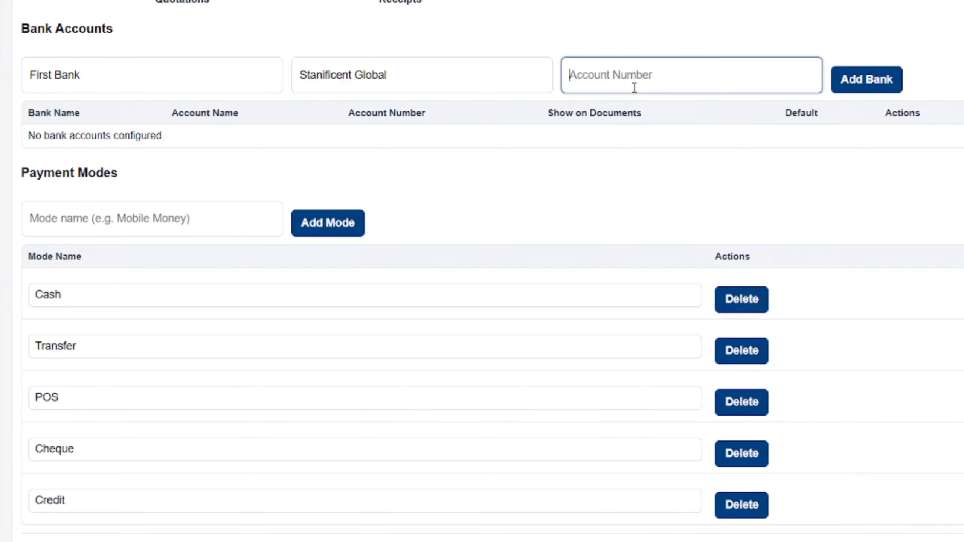
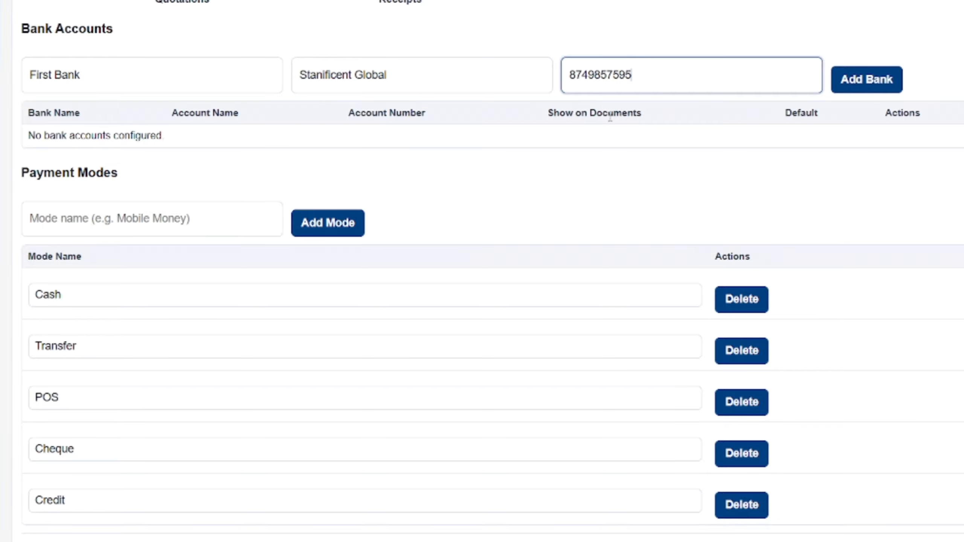
click(841, 90)
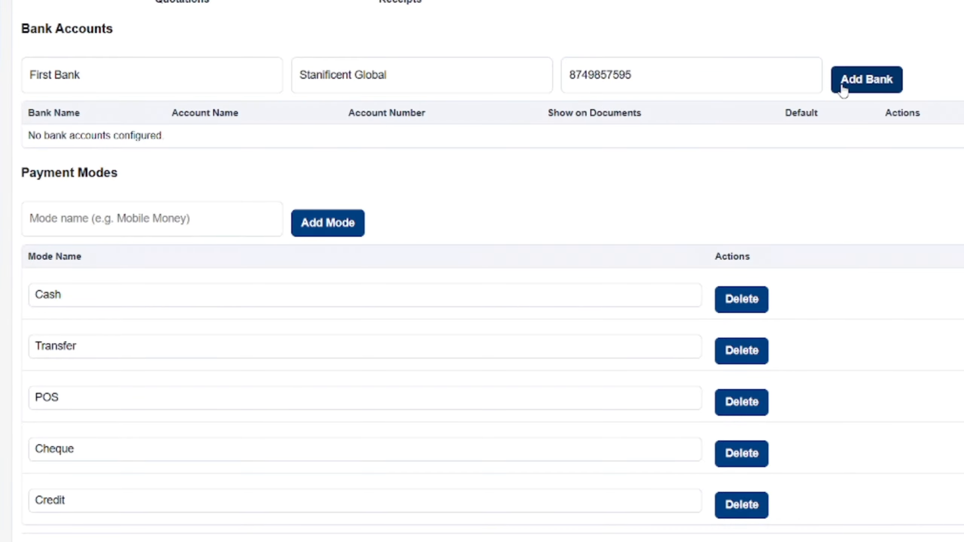
click(857, 88)
scroll(859, 88, down, 1)
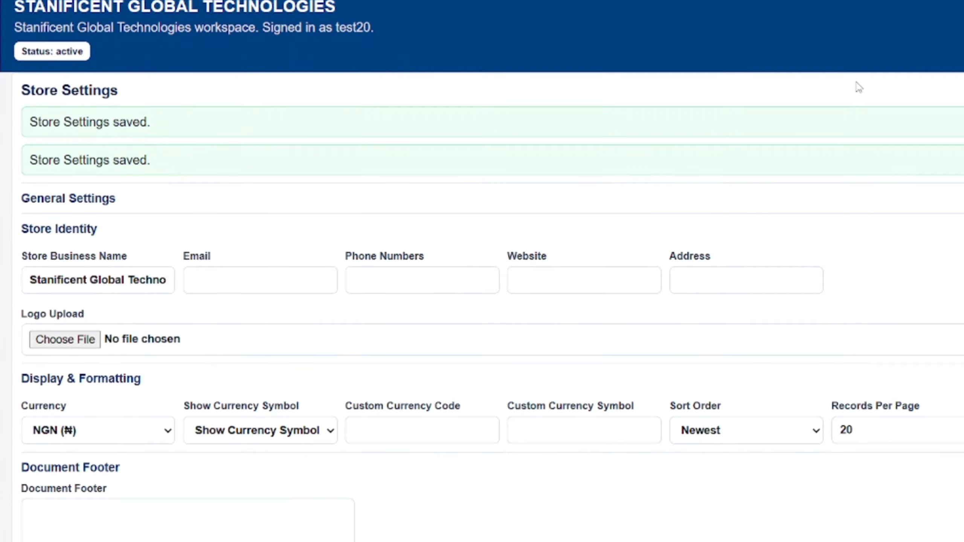
scroll(859, 88, down, 12)
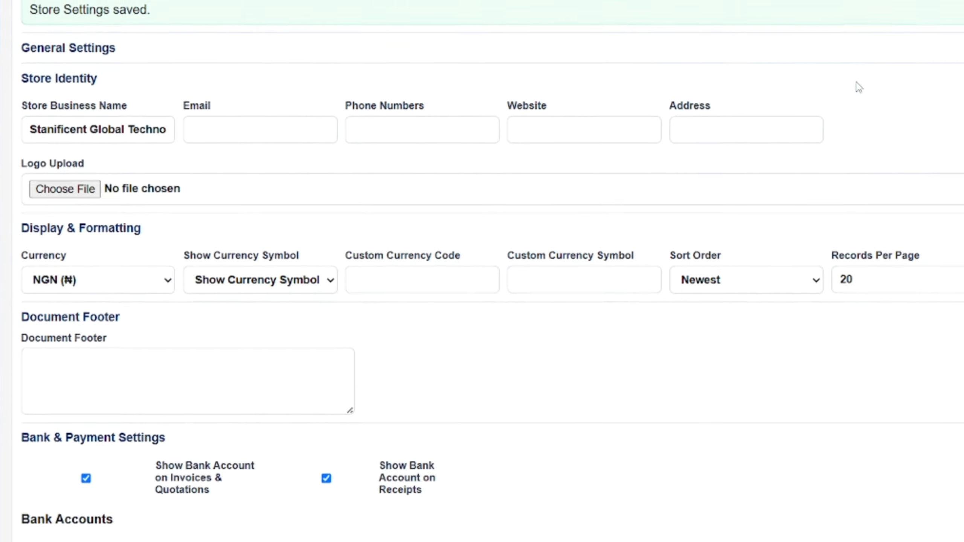
scroll(859, 88, down, 3)
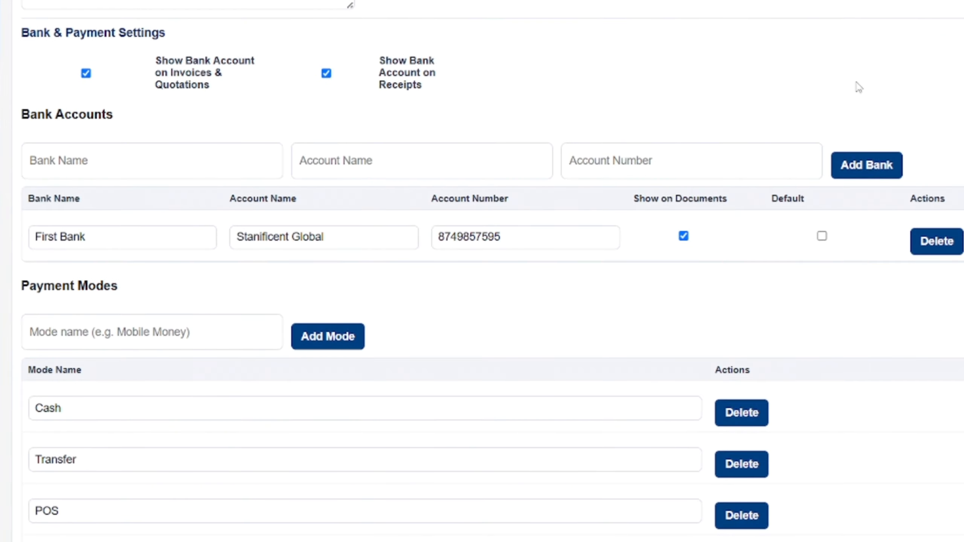
scroll(859, 87, down, 6)
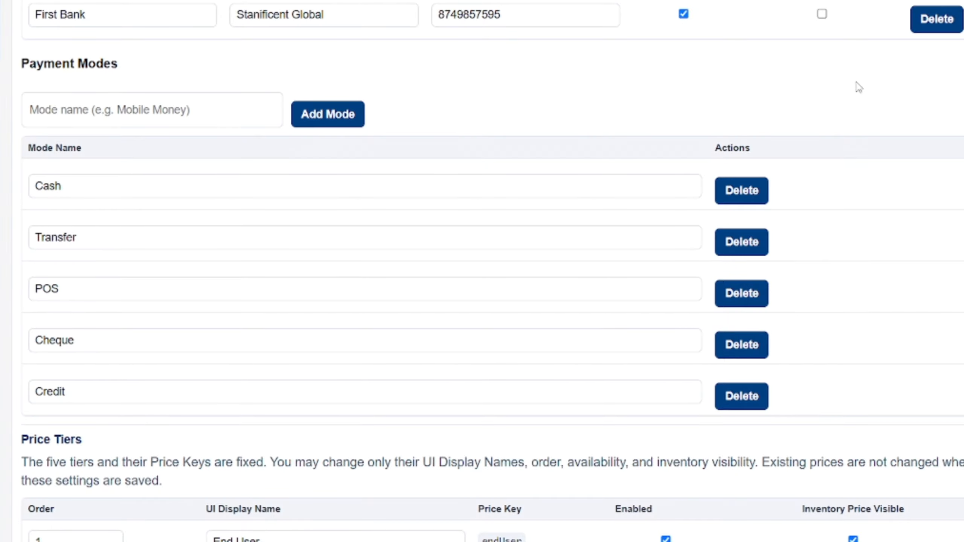
scroll(859, 87, down, 1)
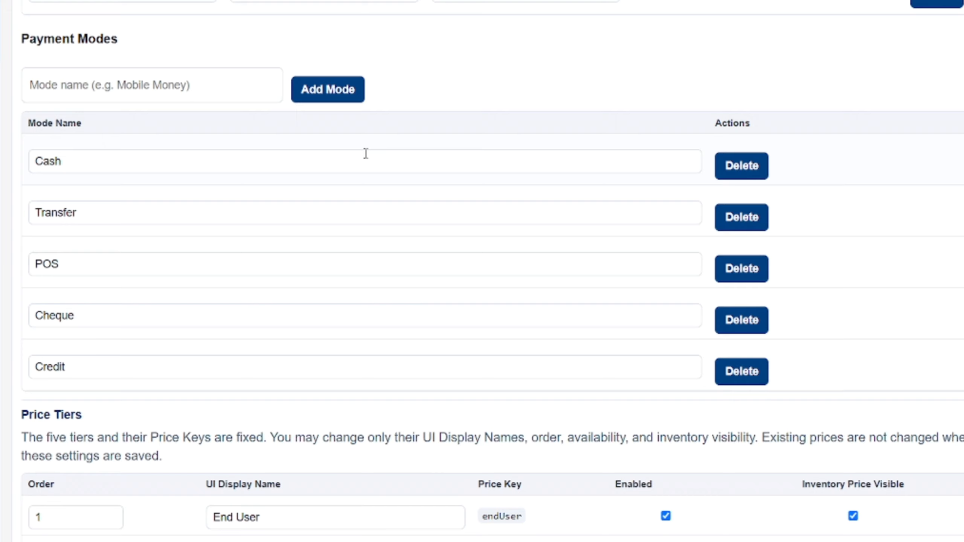
- Add 'Opay POS' as a new payment mode
click(153, 91)
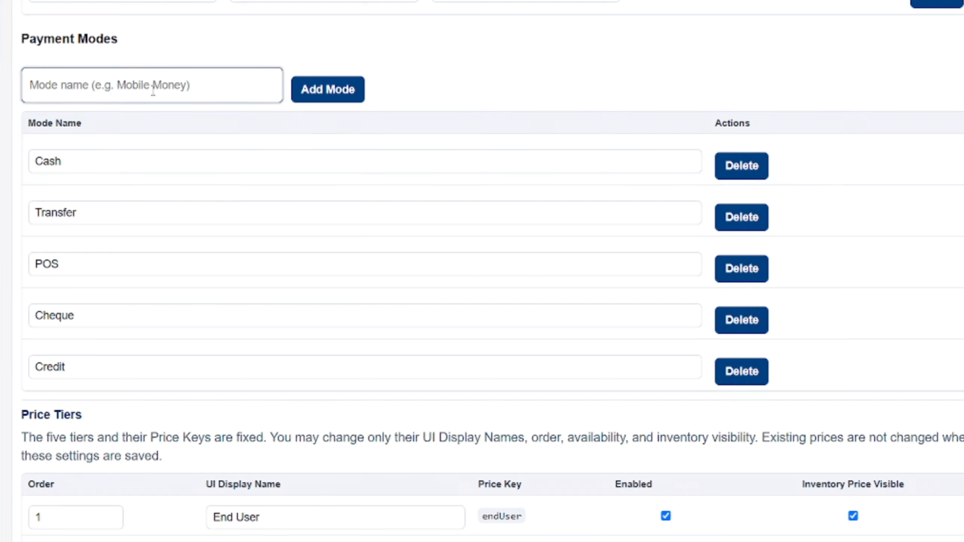
text(Opay)
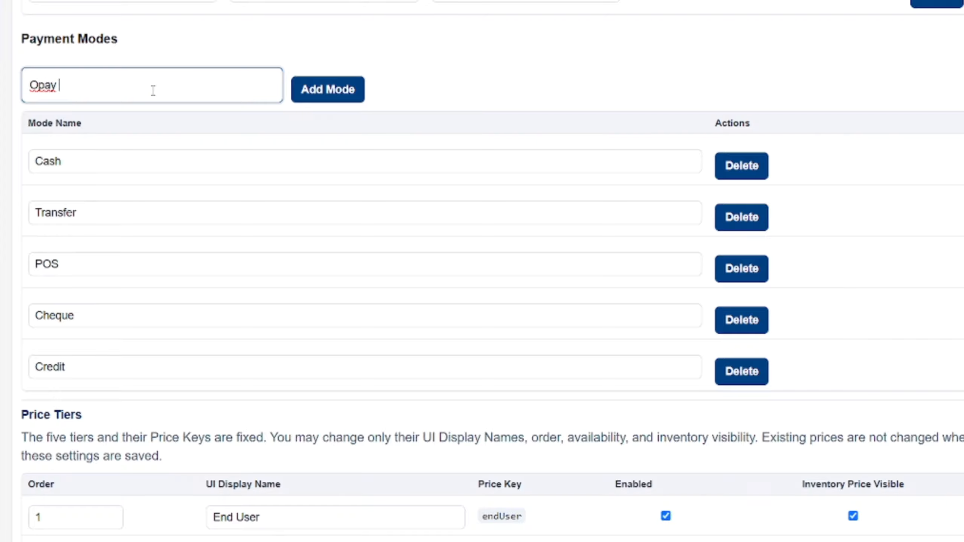
text( POS)
click(319, 91)
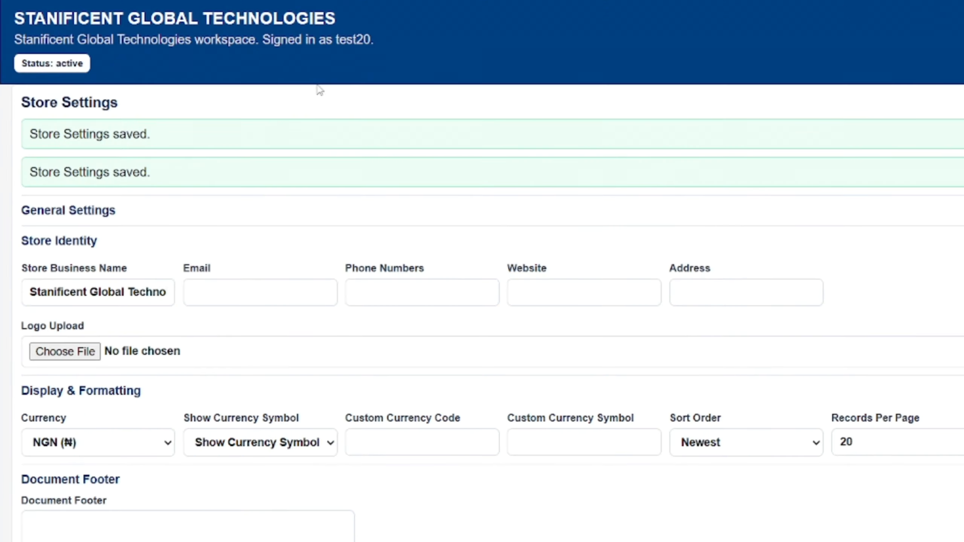
- Scroll the payment mode list to confirm Opay POS appears after Credit
scroll(320, 90, down, 15)
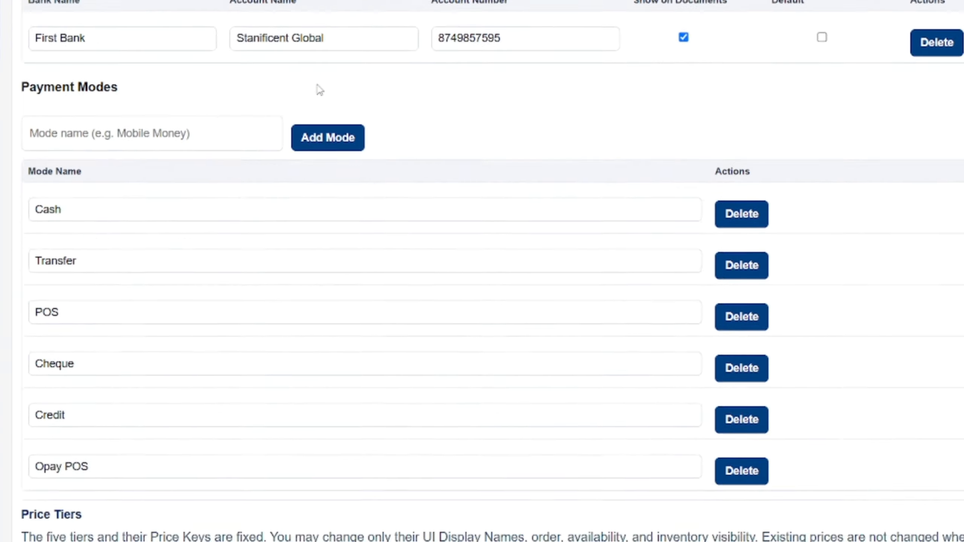
scroll(320, 90, down, 2)
scroll(320, 90, down, 3)
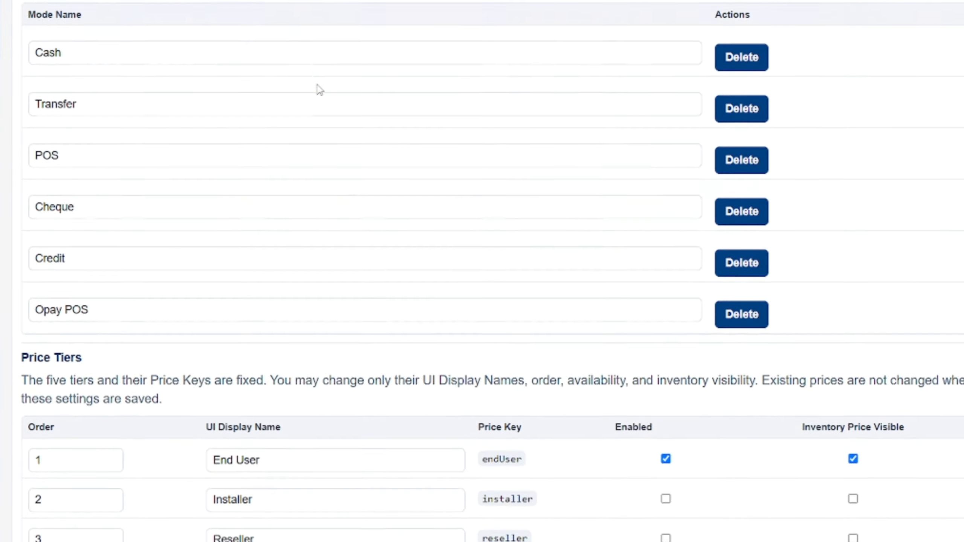
right_click(320, 90)
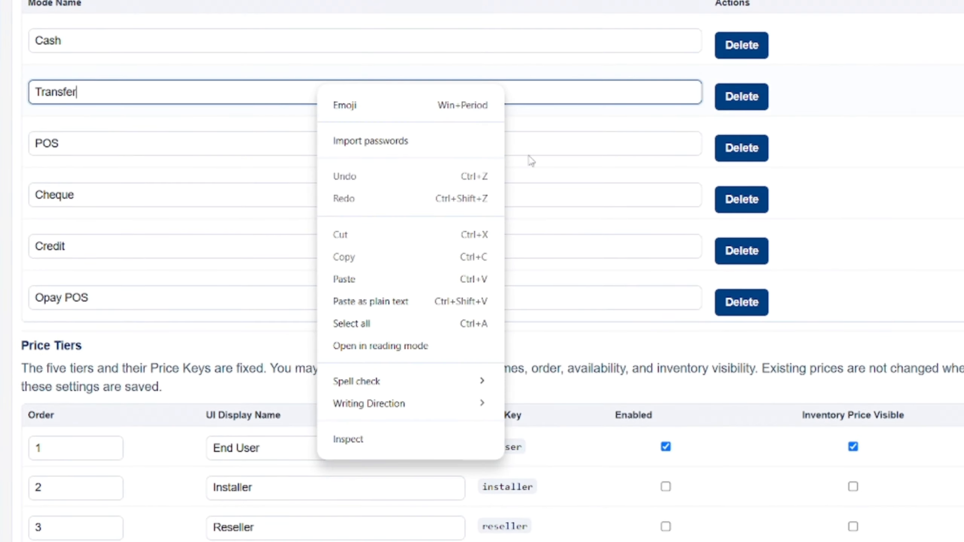
click(854, 151)
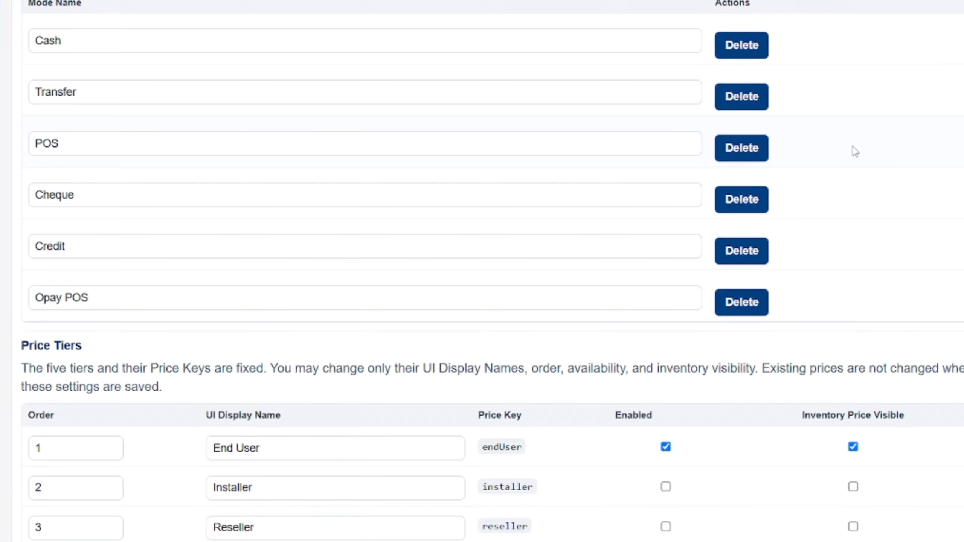
scroll(854, 151, down, 4)
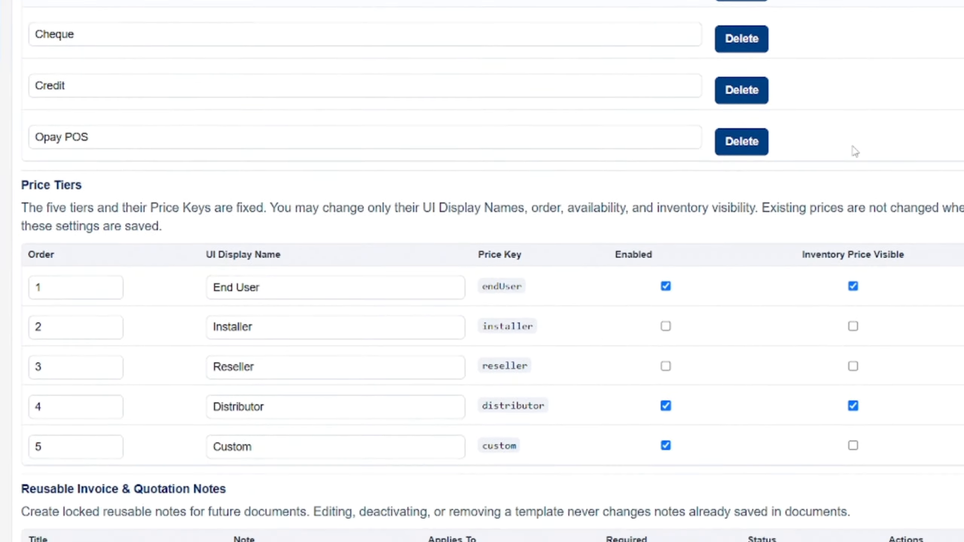
scroll(854, 151, down, 3)
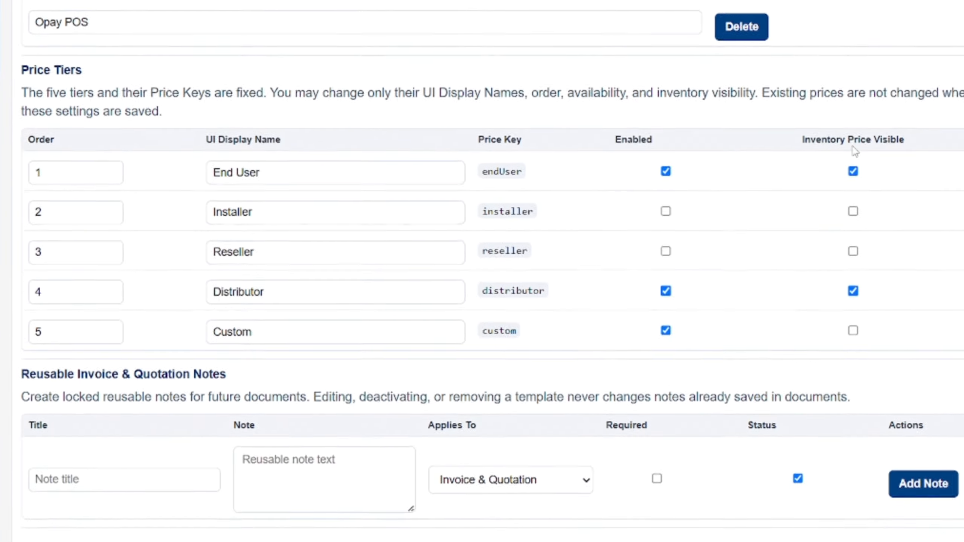
scroll(855, 151, down, 1)
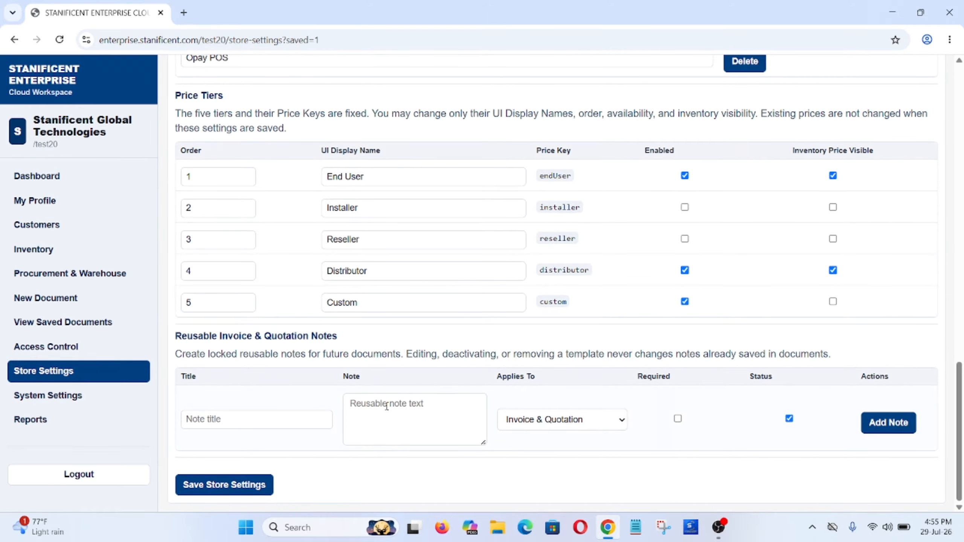
- Enter 'Waybill Note' as a reusable note title, leaving the note text empty
click(268, 414)
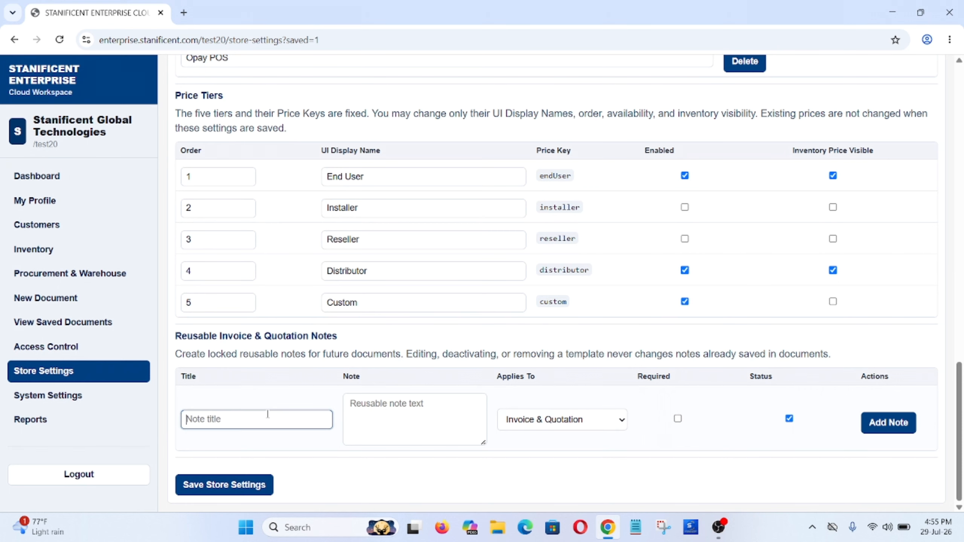
text(Wa)
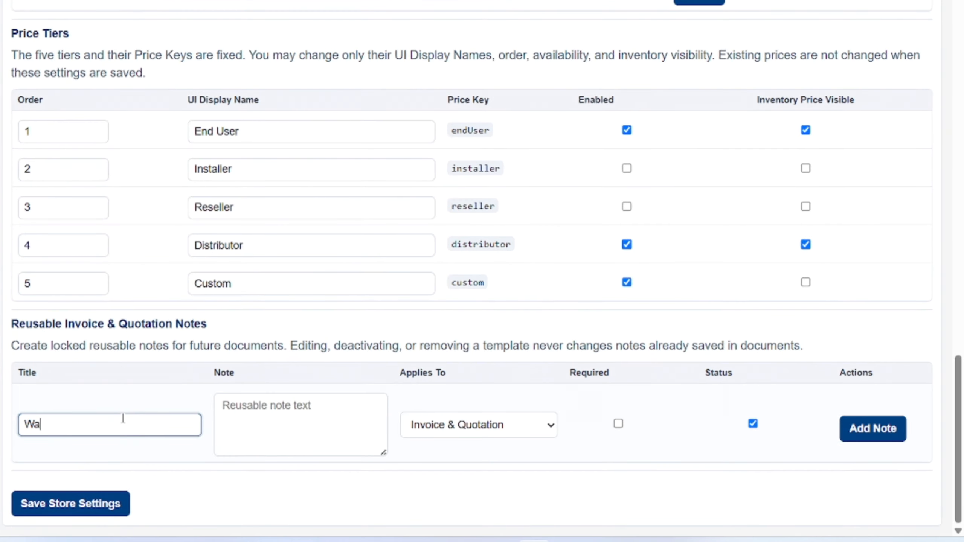
text(ybill Note)
click(253, 414)
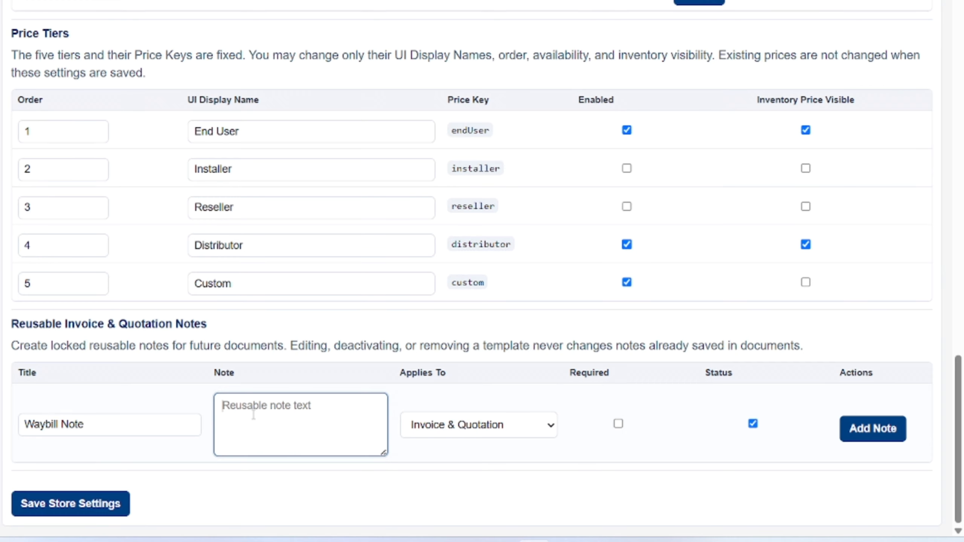
text(jndxwj)
key(BackSpace)
key(BackSpace)
key(BackSpace)
key(BackSpace)
key(BackSpace)
key(BackSpace)
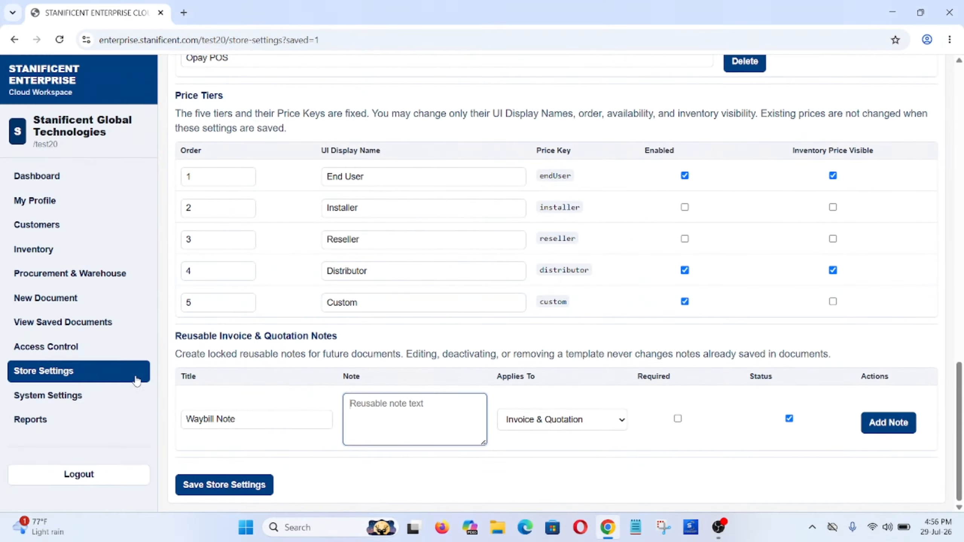
- Set time format to 12 Hour, keeping YYYY-MM-DD dates and UTC timezone, then go to Customers
click(124, 391)
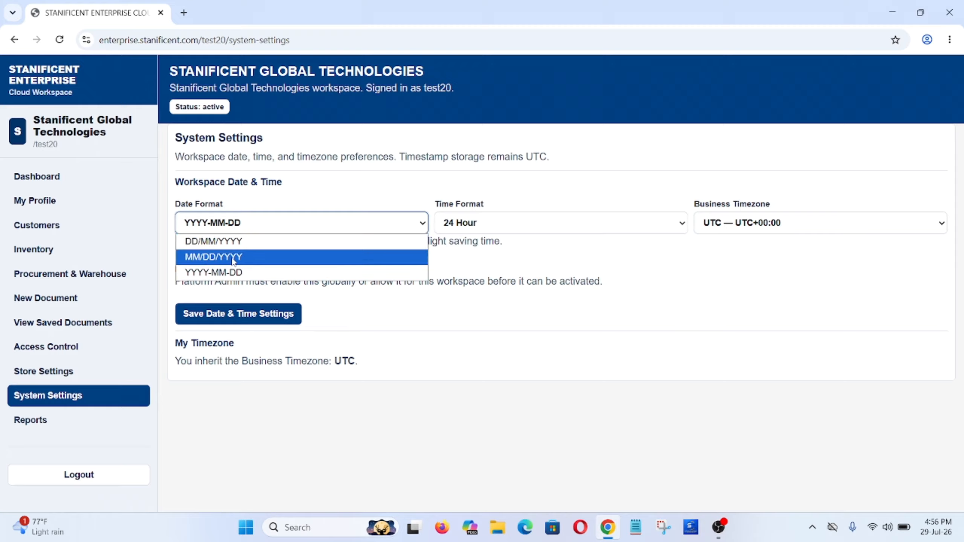
click(408, 326)
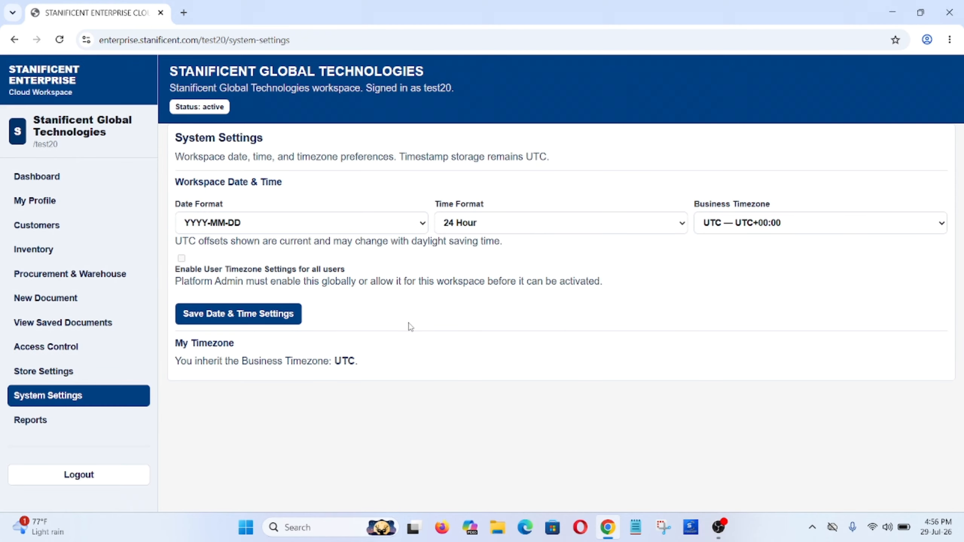
click(478, 223)
click(470, 241)
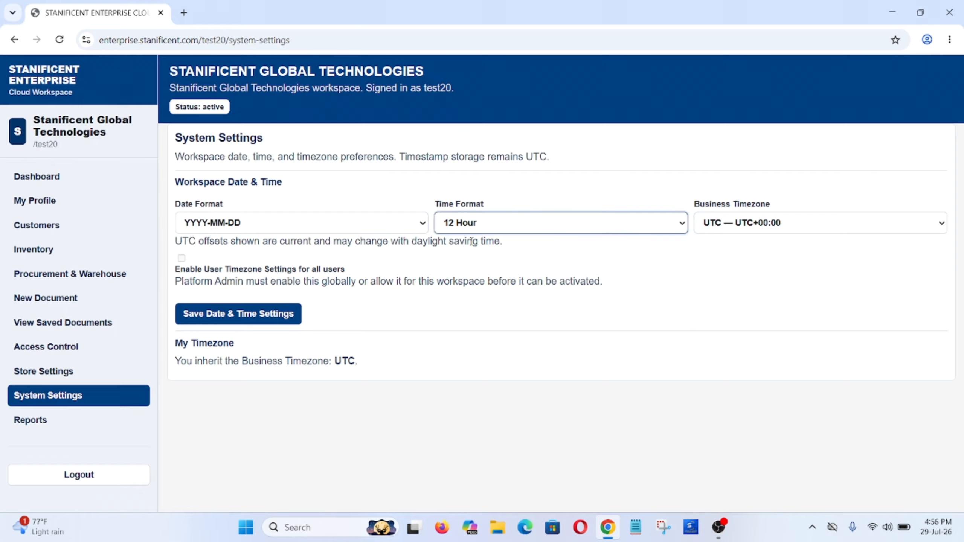
click(753, 224)
scroll(741, 355, up, 2)
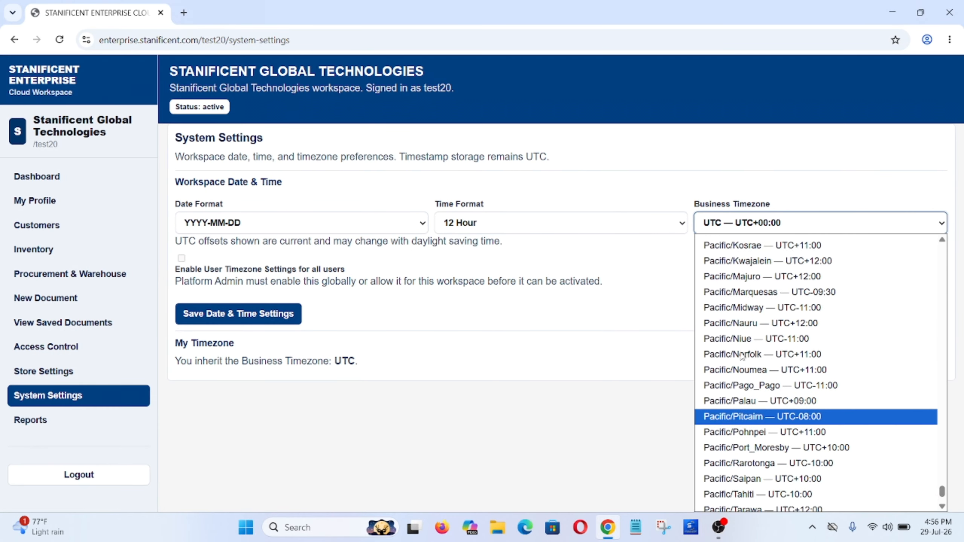
scroll(741, 355, down, 2)
click(560, 297)
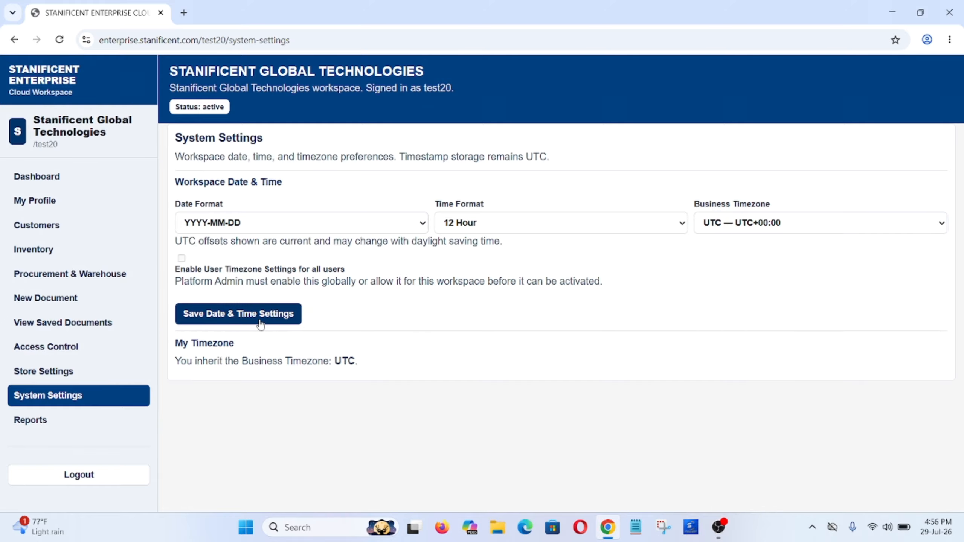
click(67, 236)
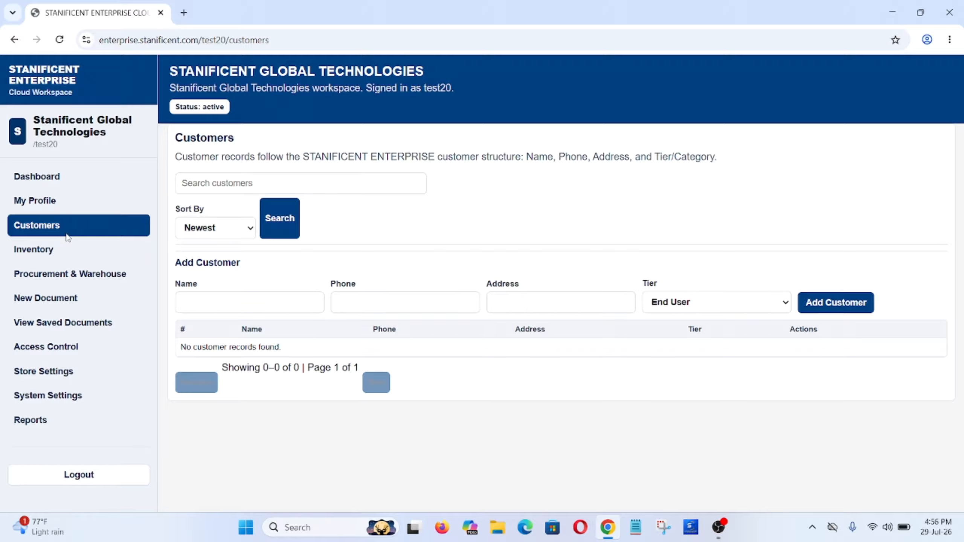
- Save a new Distributor-tier customer with their name and phone number, then go to Inventory
click(228, 308)
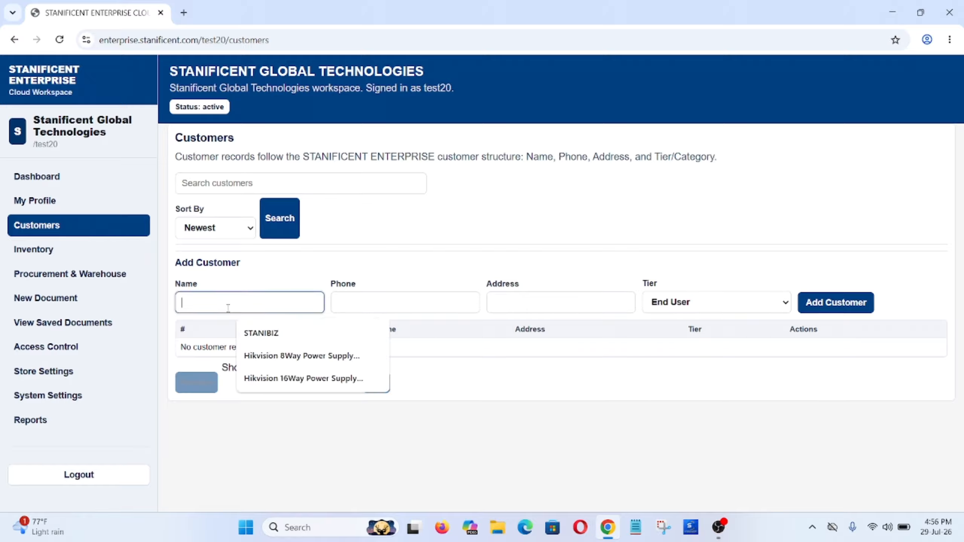
text(Andrewe)
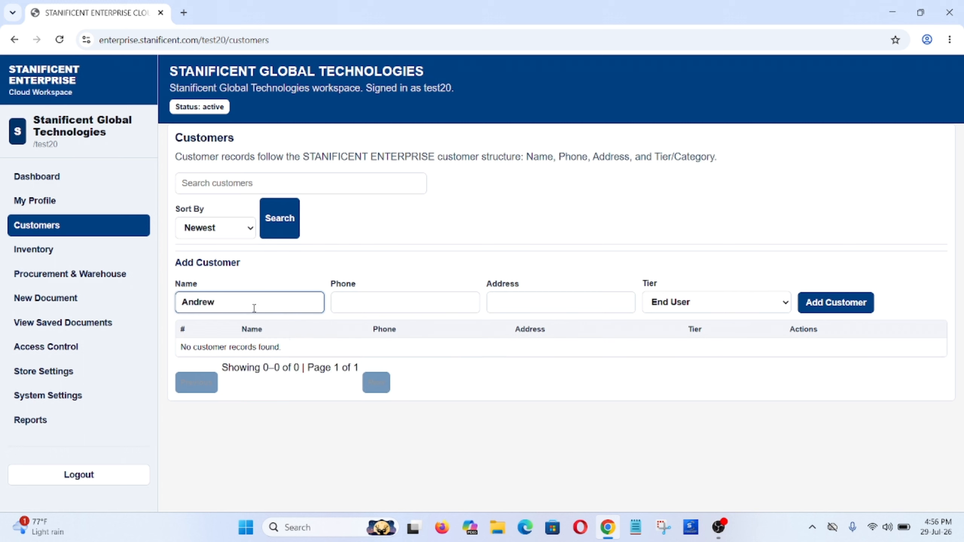
click(372, 305)
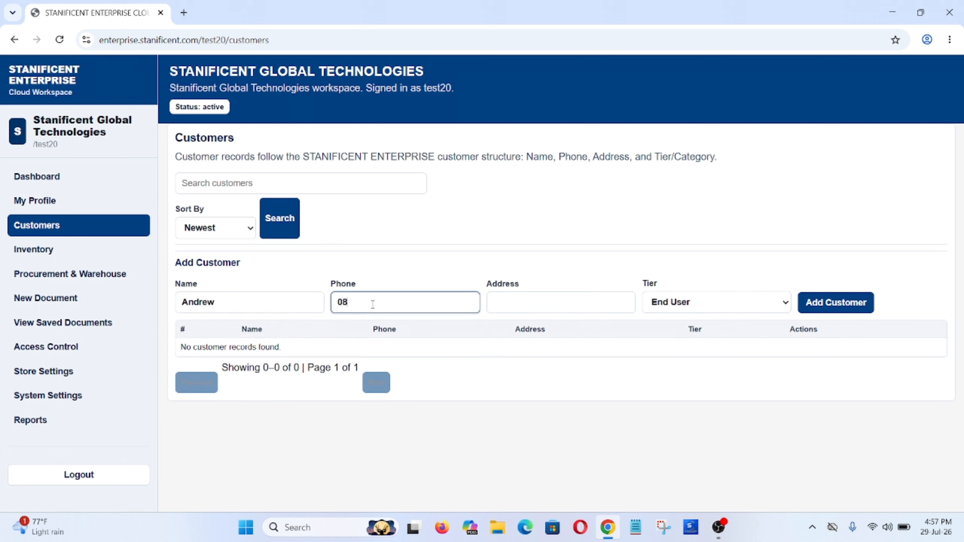
click(668, 303)
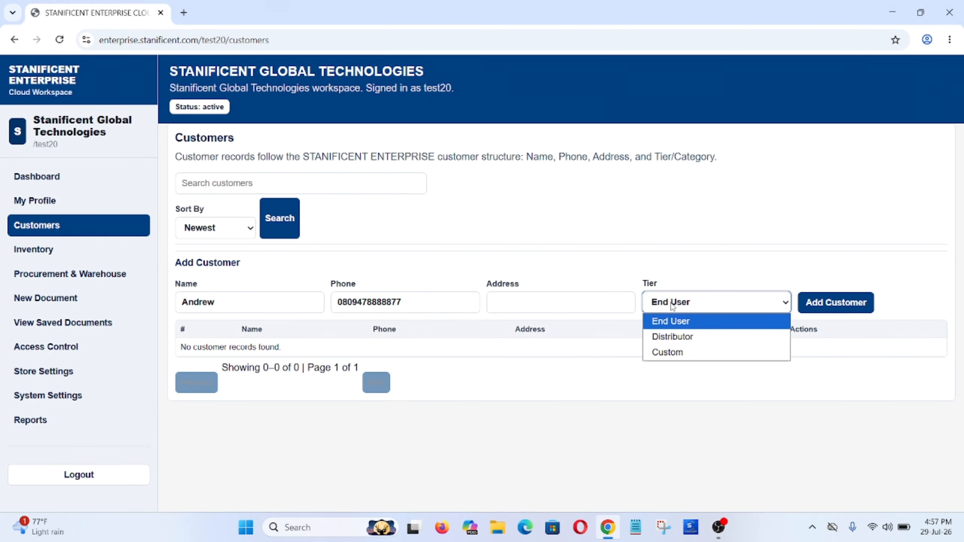
click(669, 337)
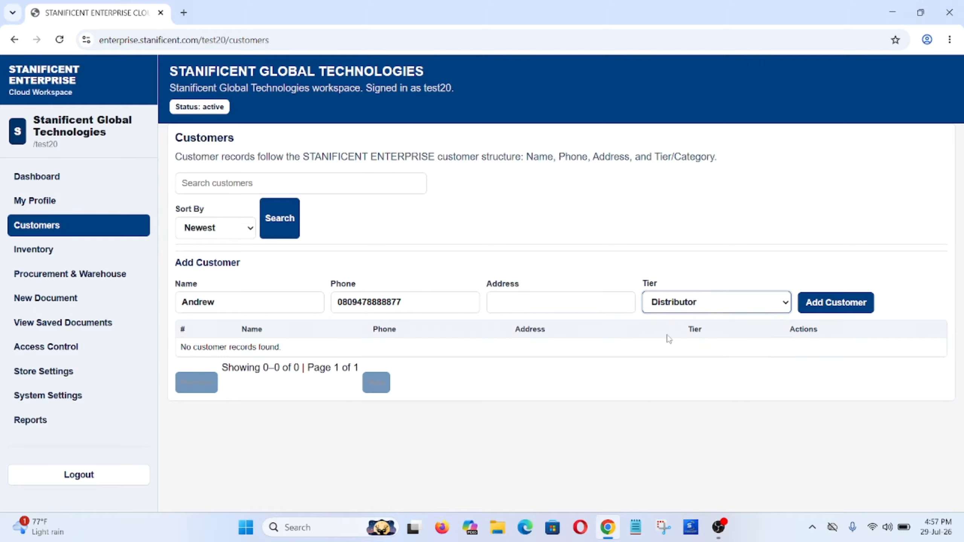
click(819, 304)
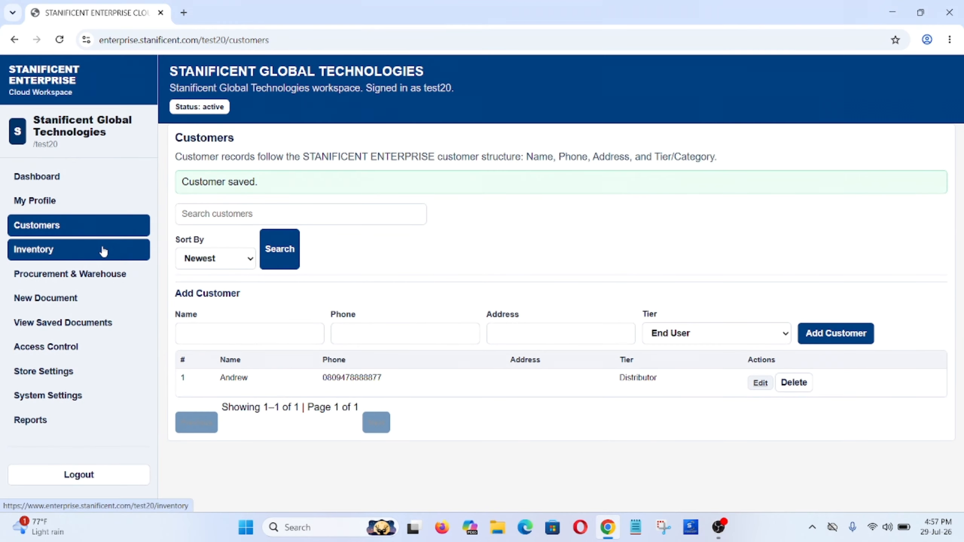
click(0, 197)
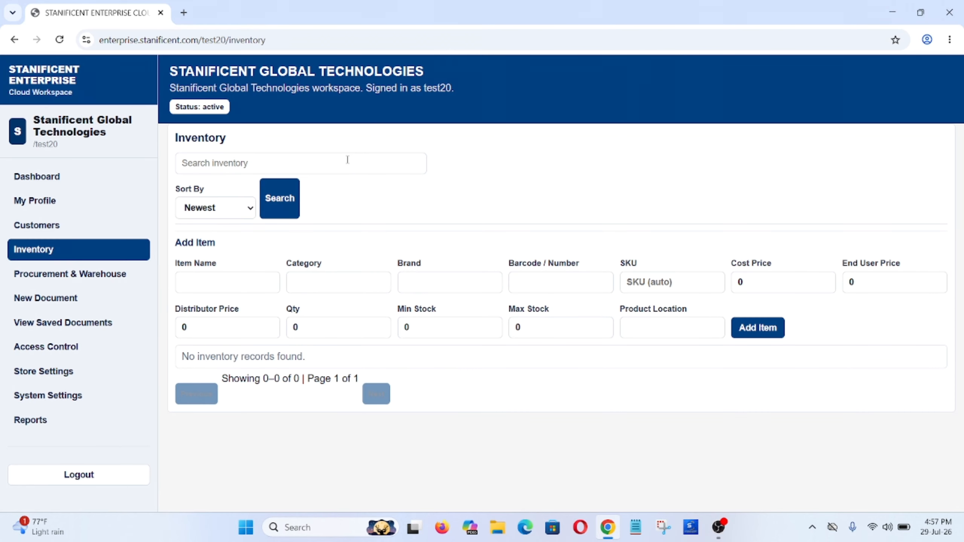
- Enter the new item's name and the category 'Accesories'
click(217, 281)
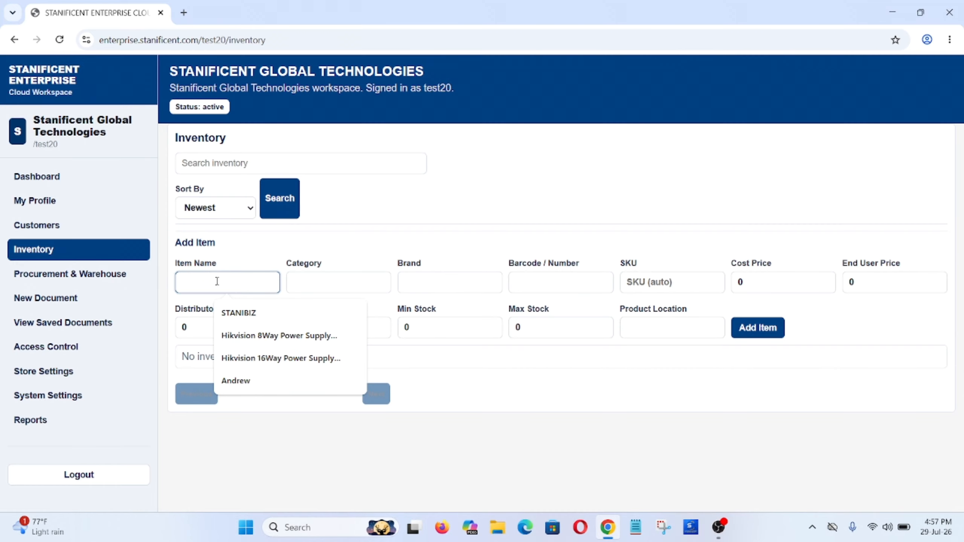
text(Samrt)
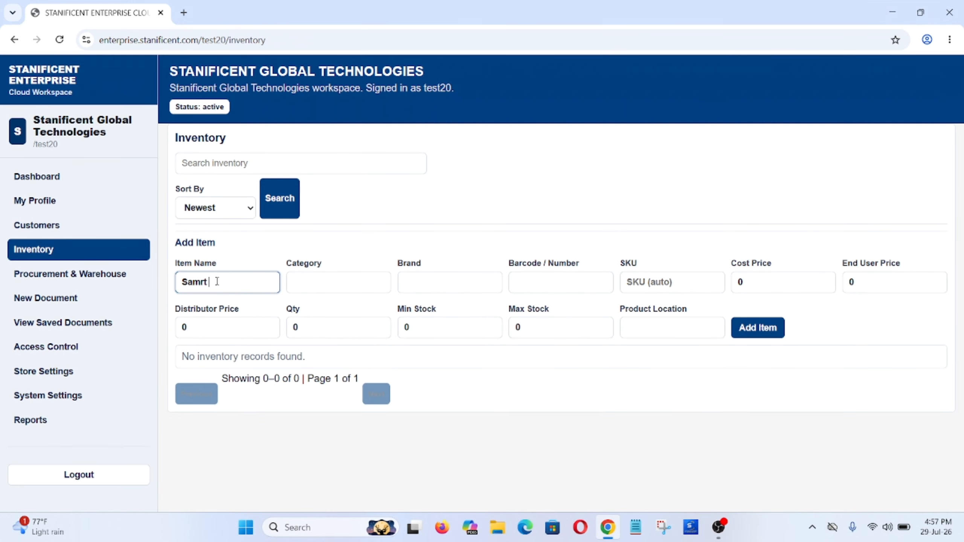
text( Glasses)
click(325, 280)
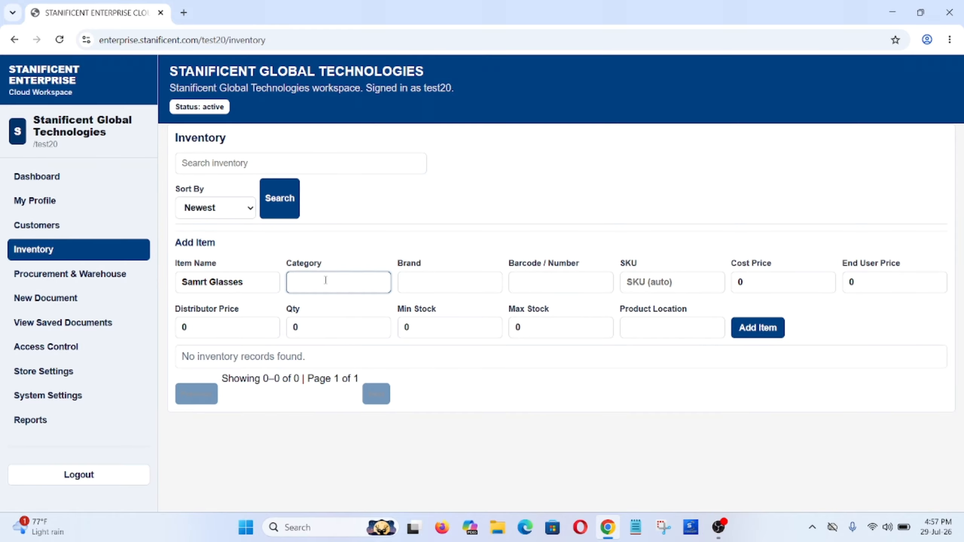
text(Accesories)
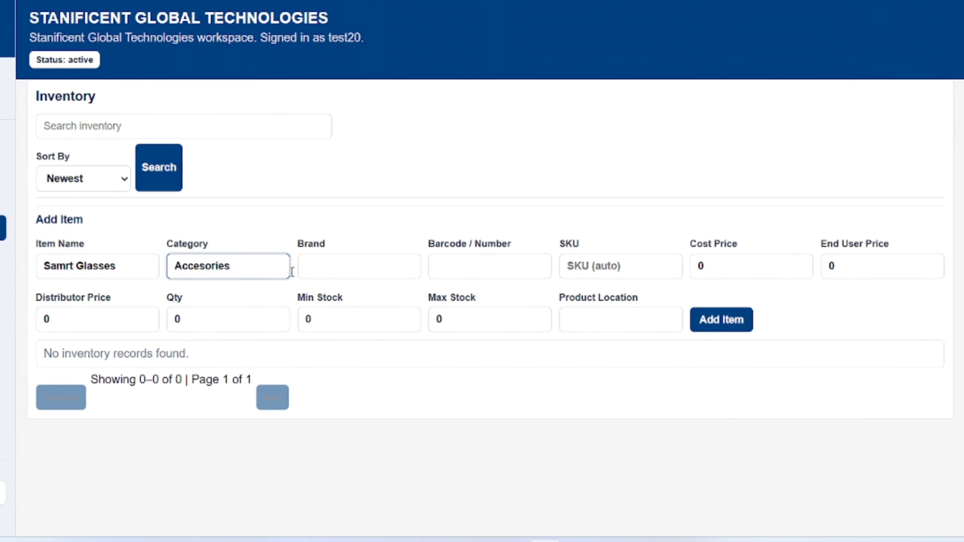
click(426, 288)
click(444, 265)
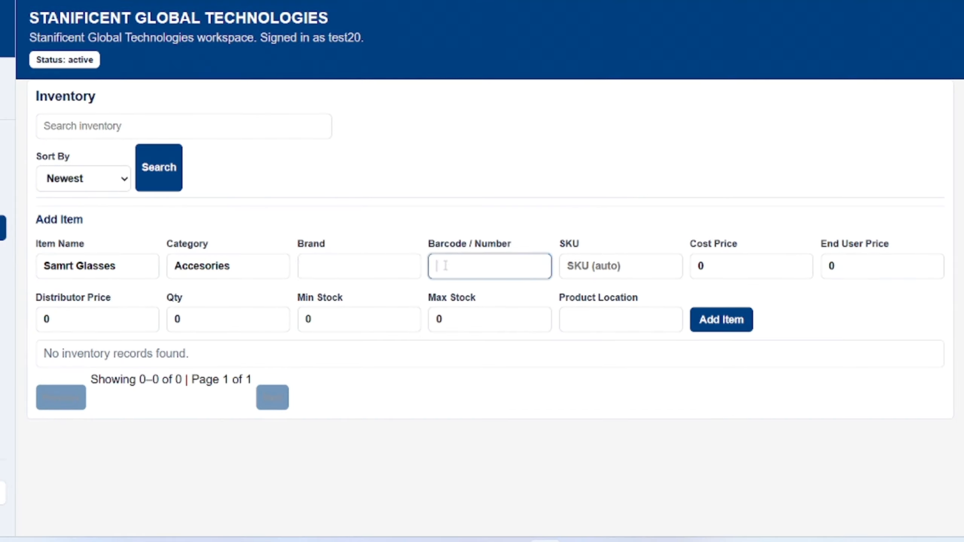
click(723, 264)
click(837, 261)
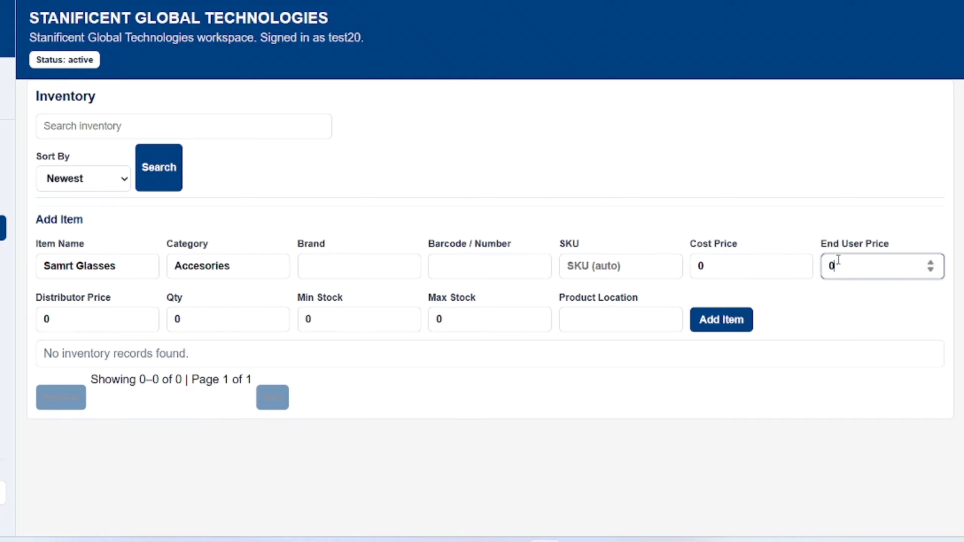
click(58, 318)
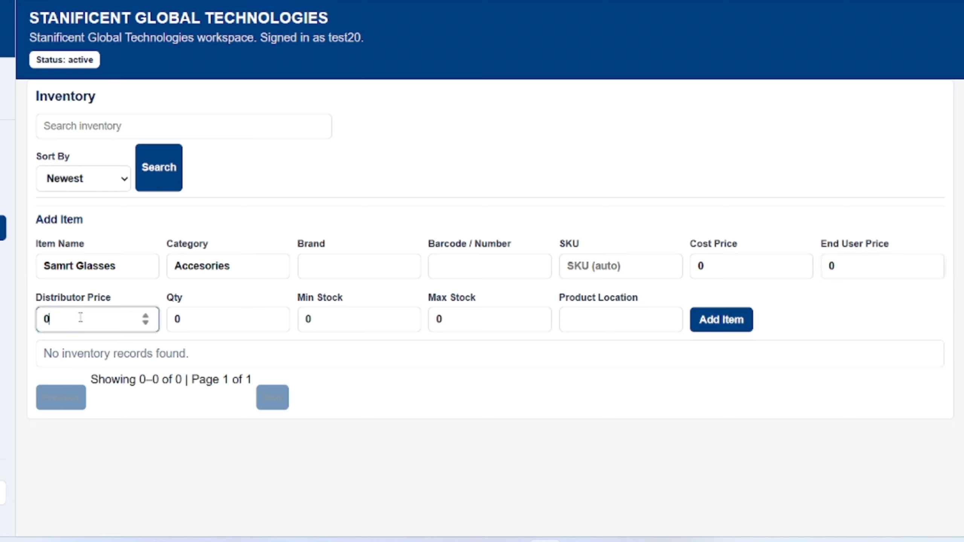
- Set cost price 50000, end-user price 40000 and distributor price 30000
click(753, 267)
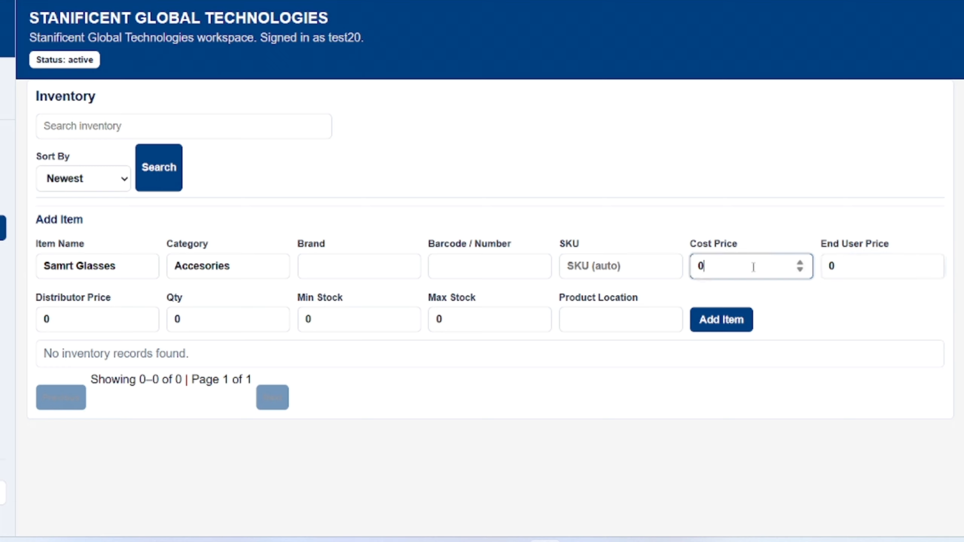
key(BackSpace)
text(50000)
click(863, 266)
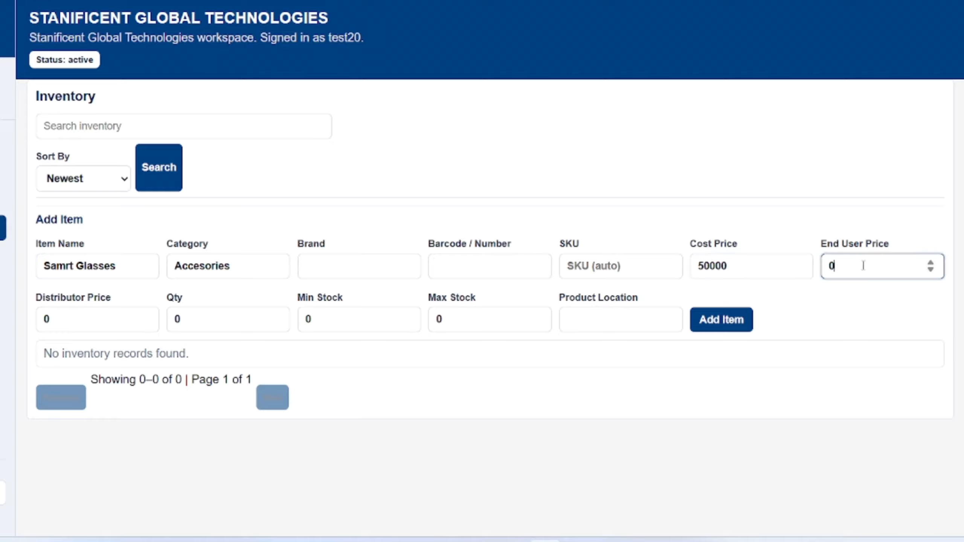
key(BackSpace)
text(40000)
click(127, 317)
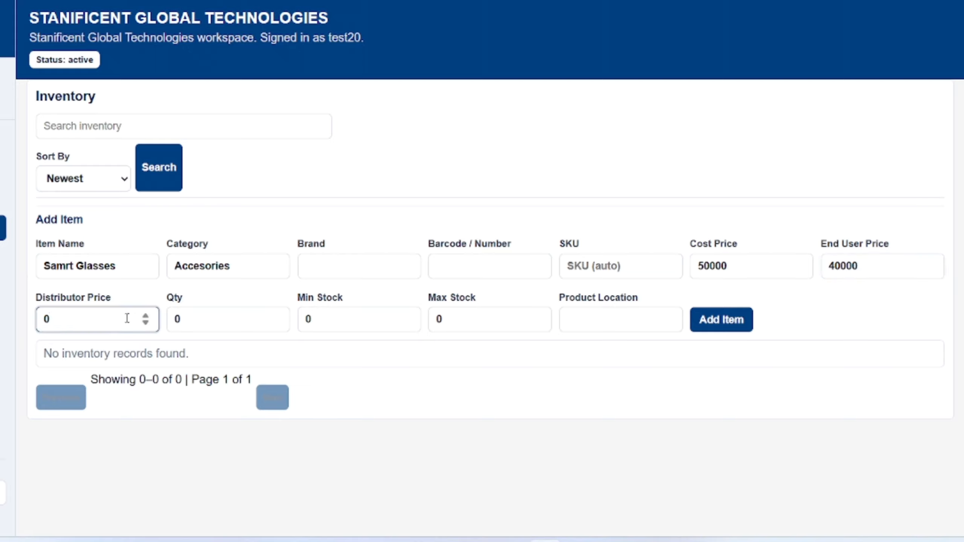
key(BackSpace)
text(30000)
click(204, 320)
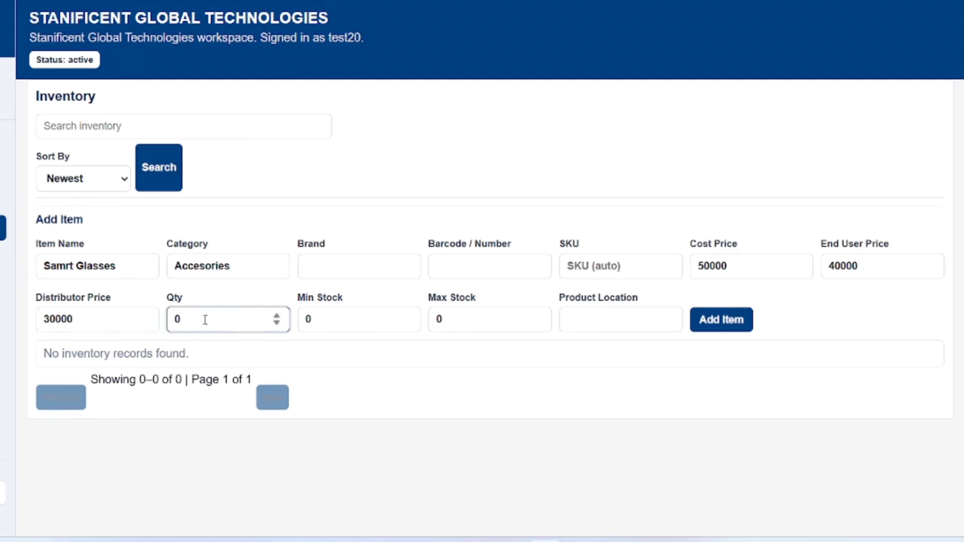
key(BackSpace)
- Correct the item name to 'Smart Glasses', set quantity 50, and add the item
click(73, 266)
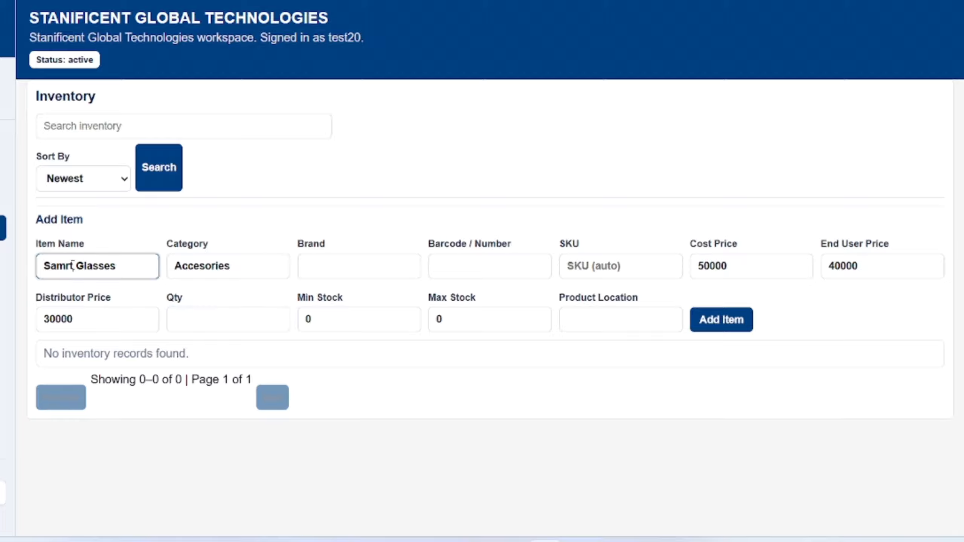
key(BackSpace)
key(BackSpace)
key(BackSpace)
key(BackSpace)
text(mart)
click(204, 326)
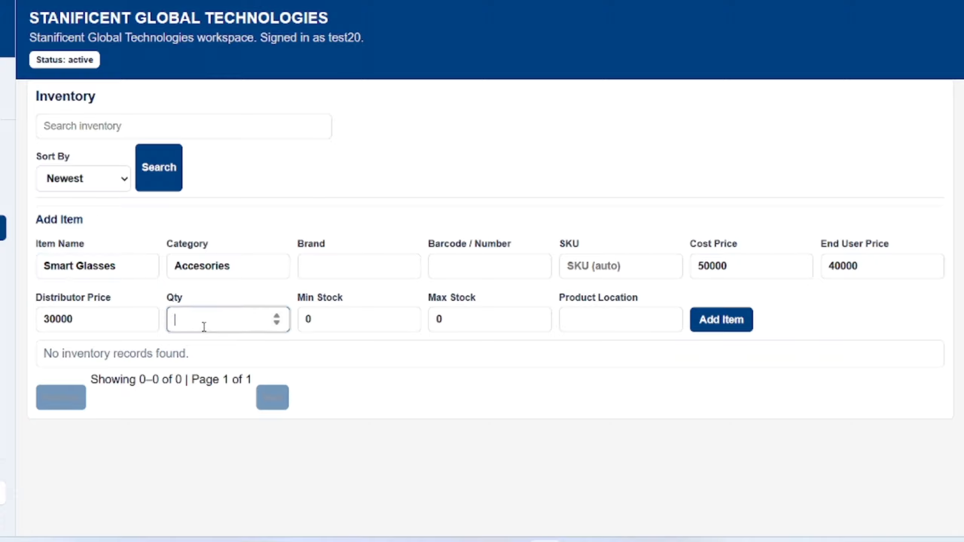
text(50)
click(713, 321)
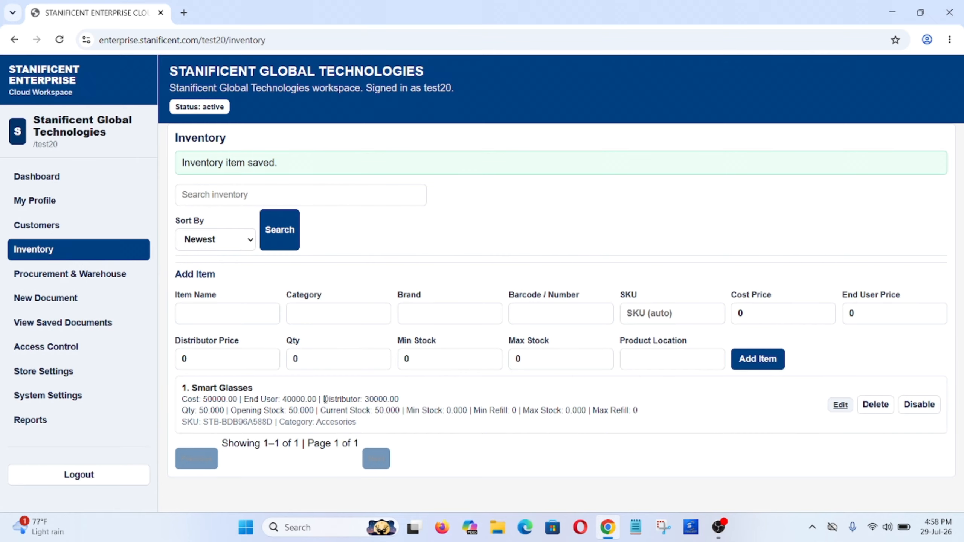
- Start a new document and select the existing customer, filling their name and phone
click(42, 298)
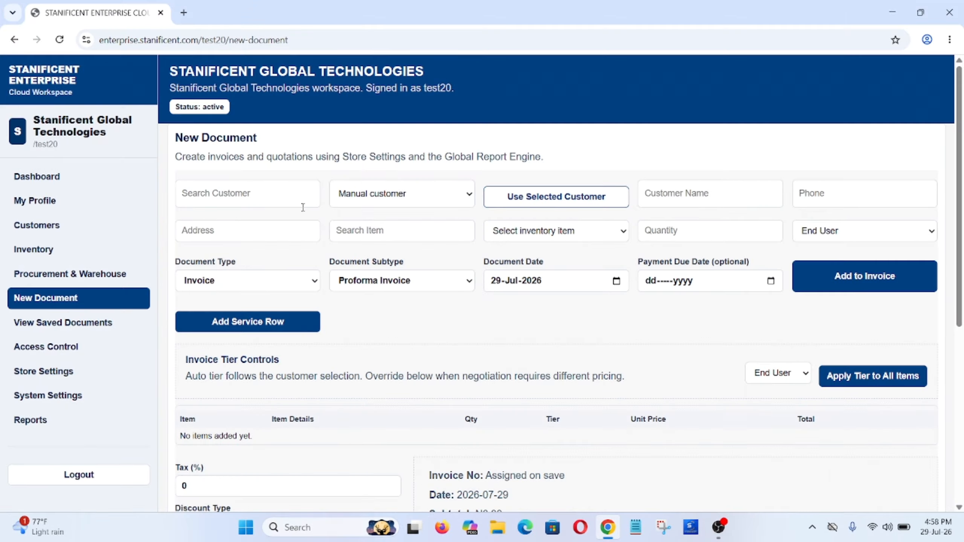
click(266, 193)
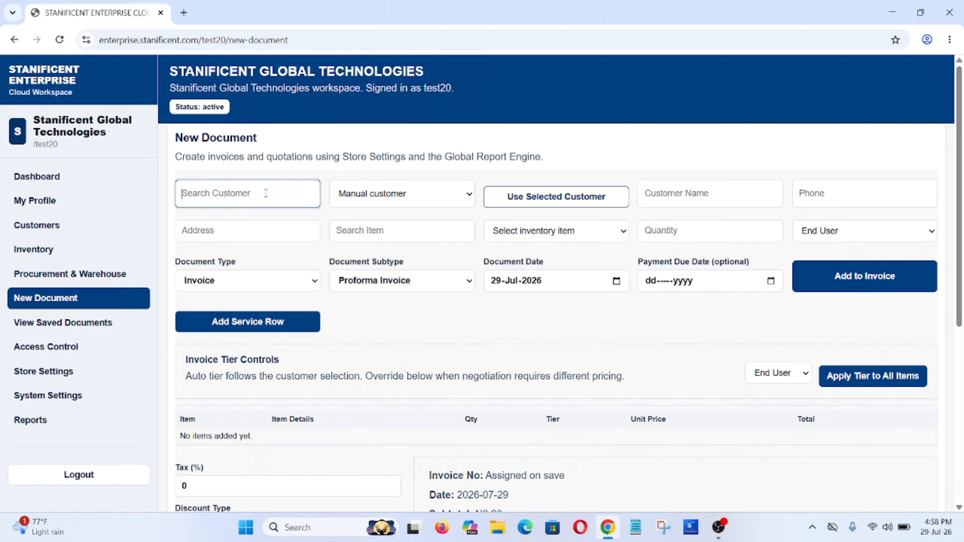
text(andrew)
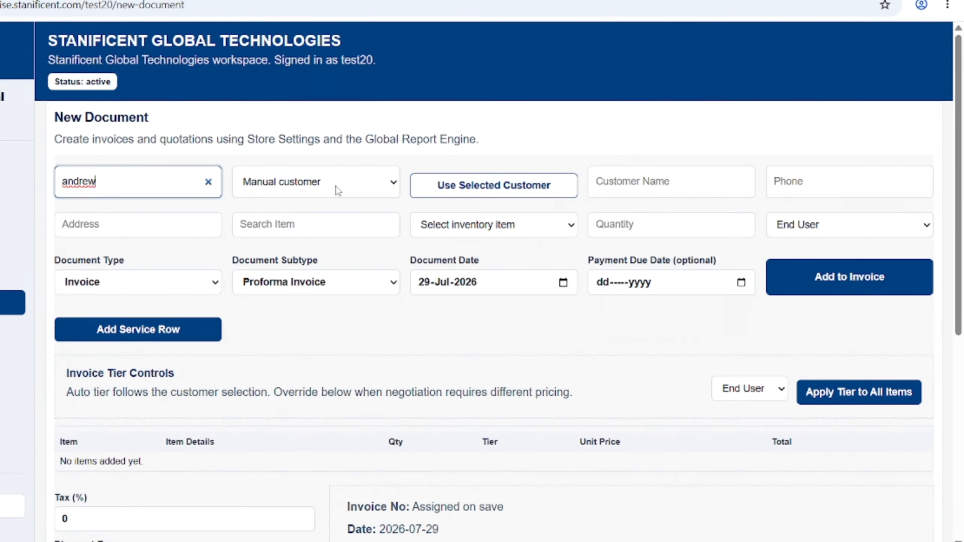
click(337, 190)
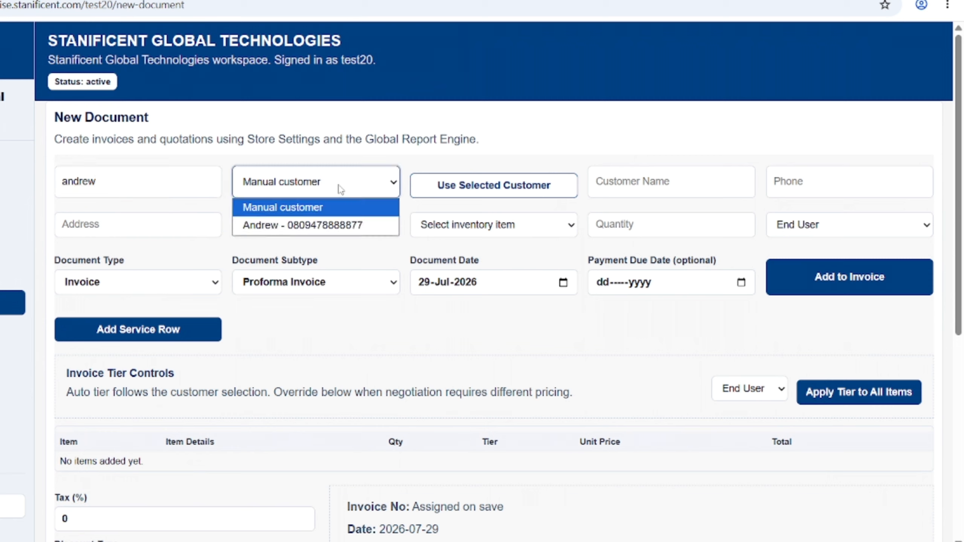
click(327, 225)
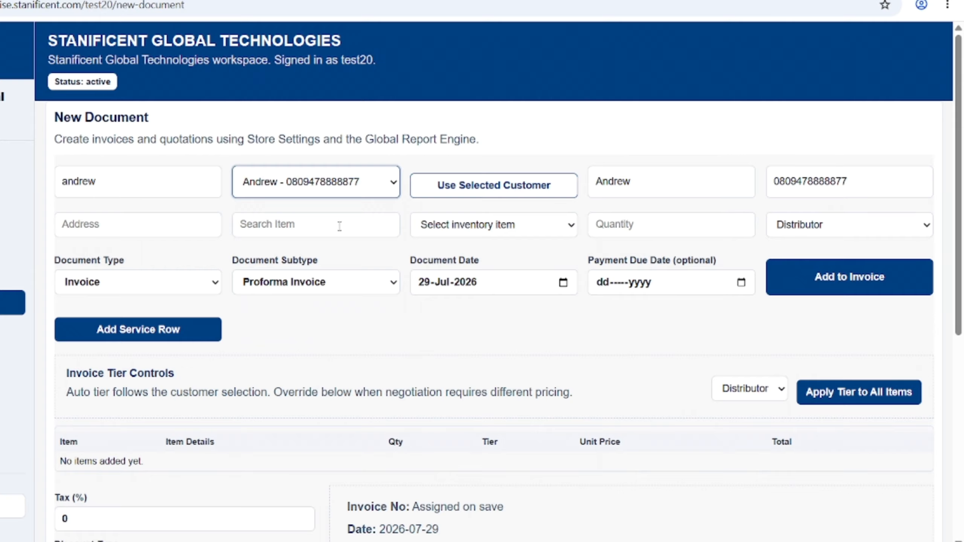
- Add 5 Smart Glasses at distributor price 30000, totalling ₦150,000.00
click(317, 228)
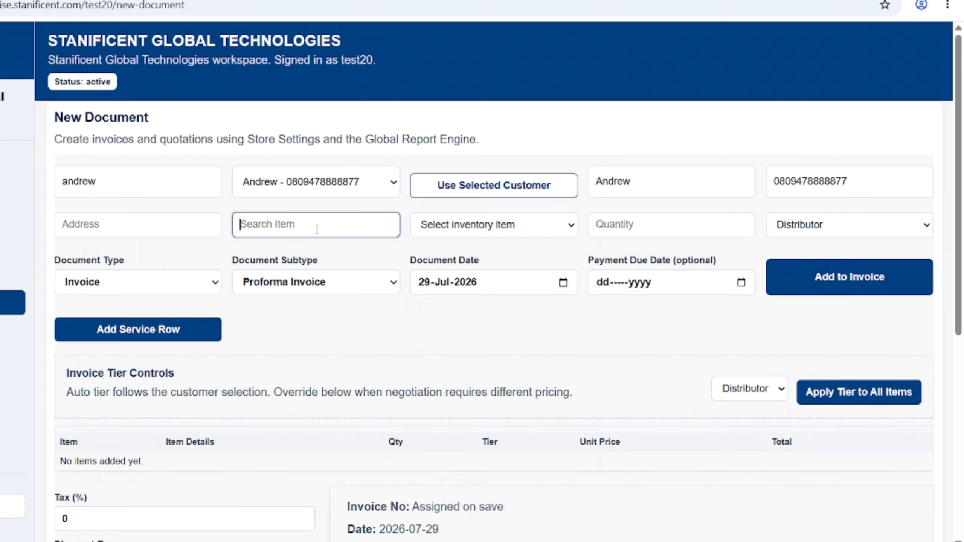
text(glasses)
key(BackSpace)
key(BackSpace)
click(425, 224)
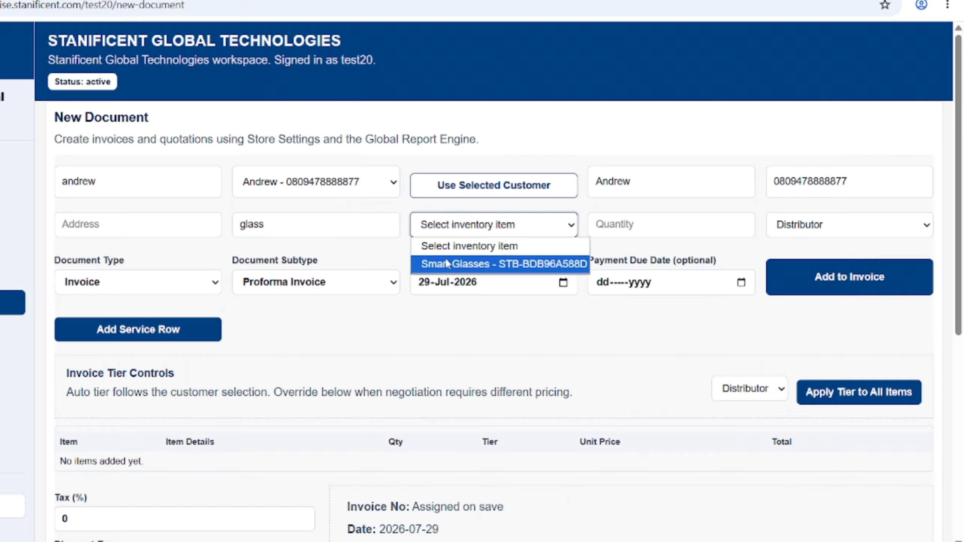
click(447, 263)
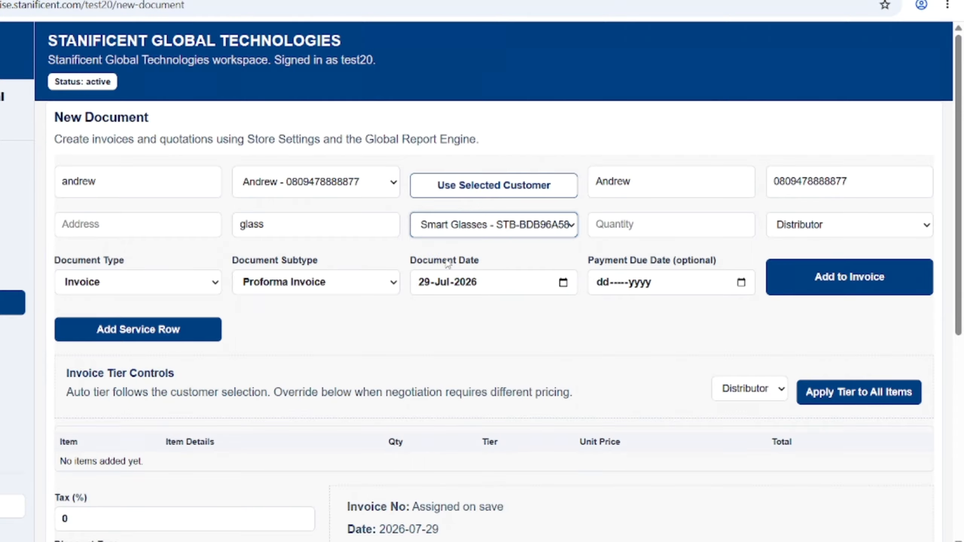
click(613, 222)
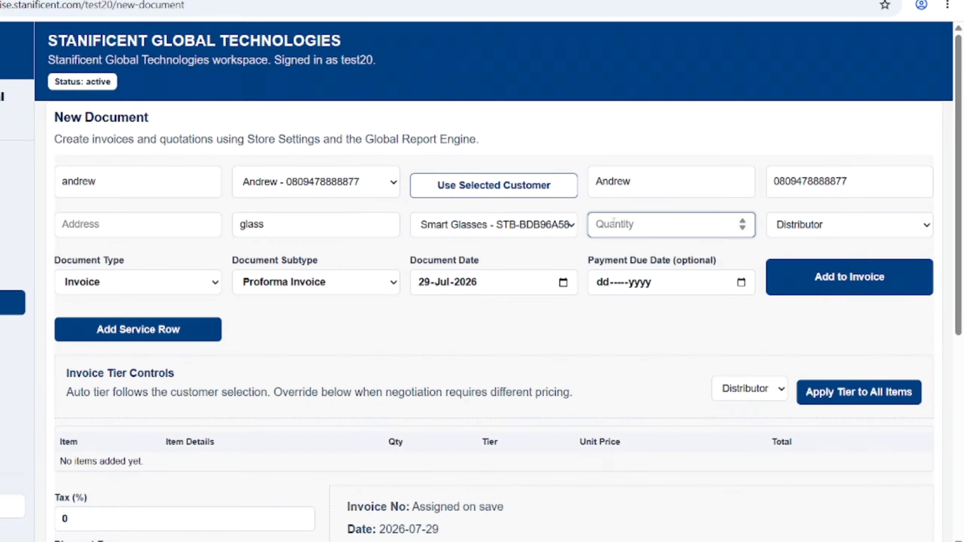
text(5)
click(828, 286)
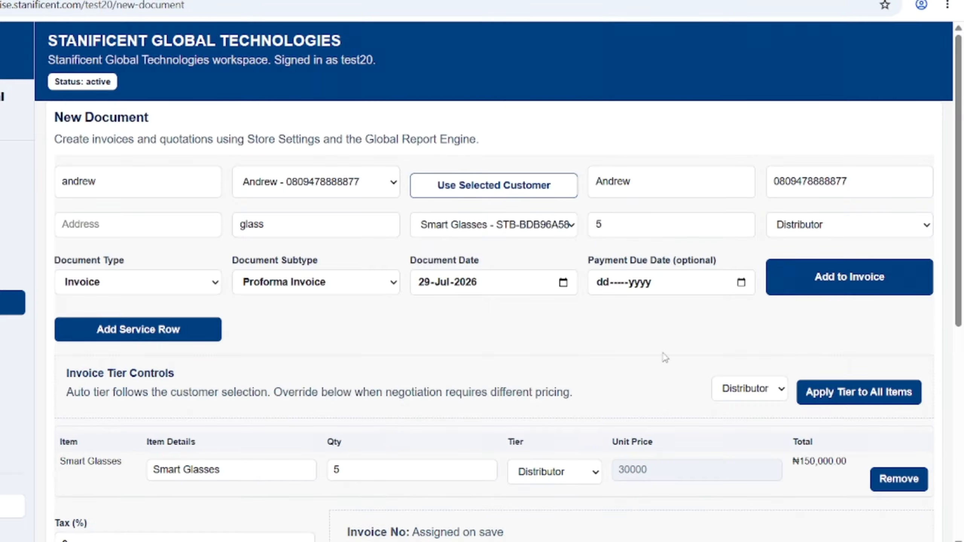
- Enter a 5000 discount then delete it, leaving the discount empty and total ₦150,000.00
scroll(666, 356, down, 4)
scroll(421, 138, down, 2)
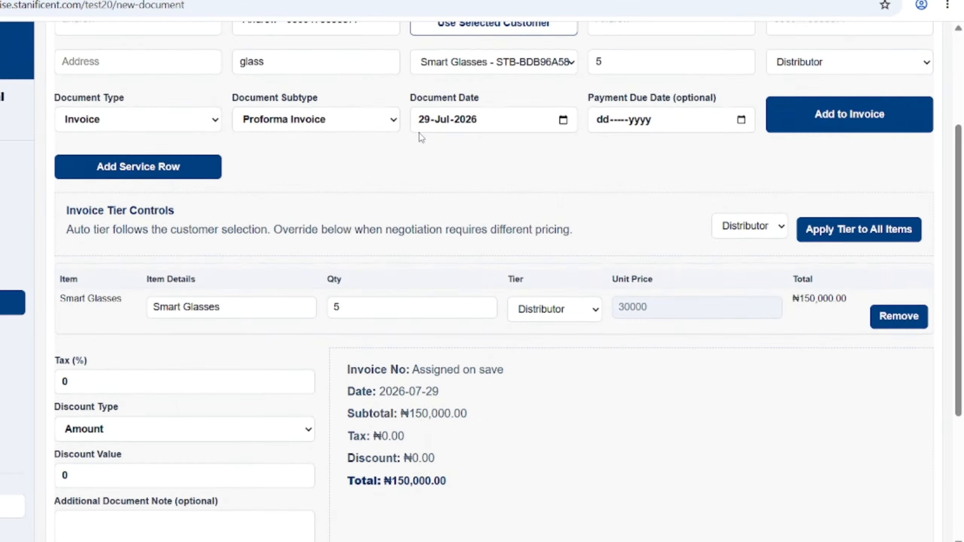
scroll(421, 137, down, 1)
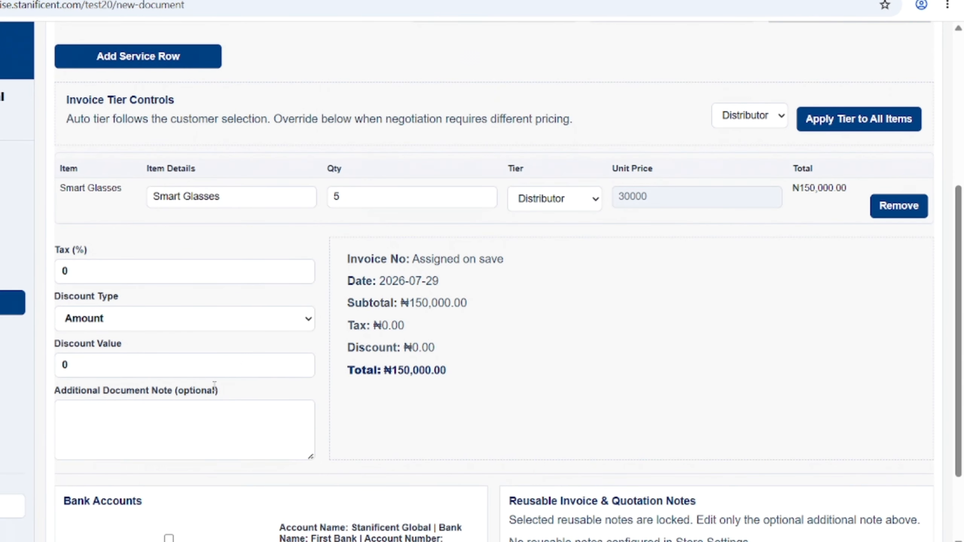
click(153, 418)
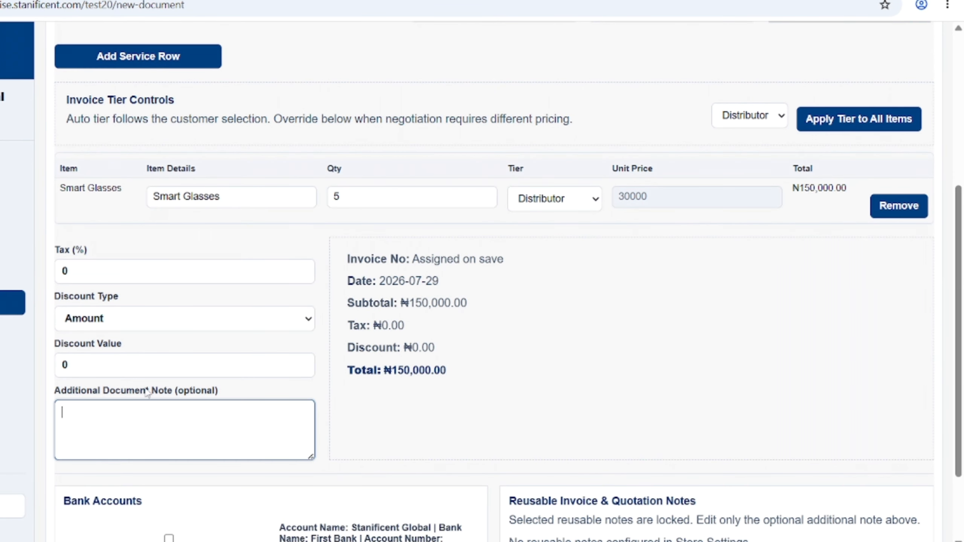
click(136, 370)
key(ctrl+a)
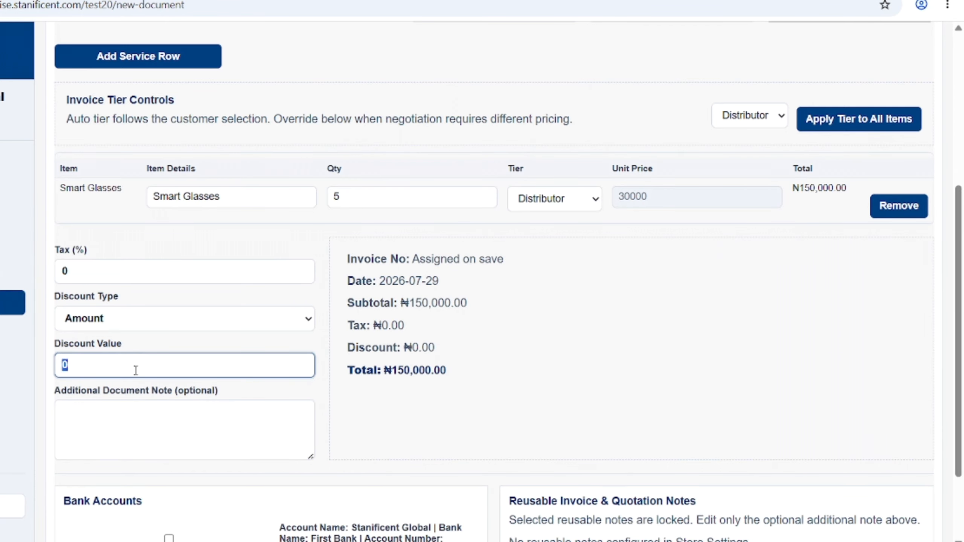
key(BackSpace)
text(5000)
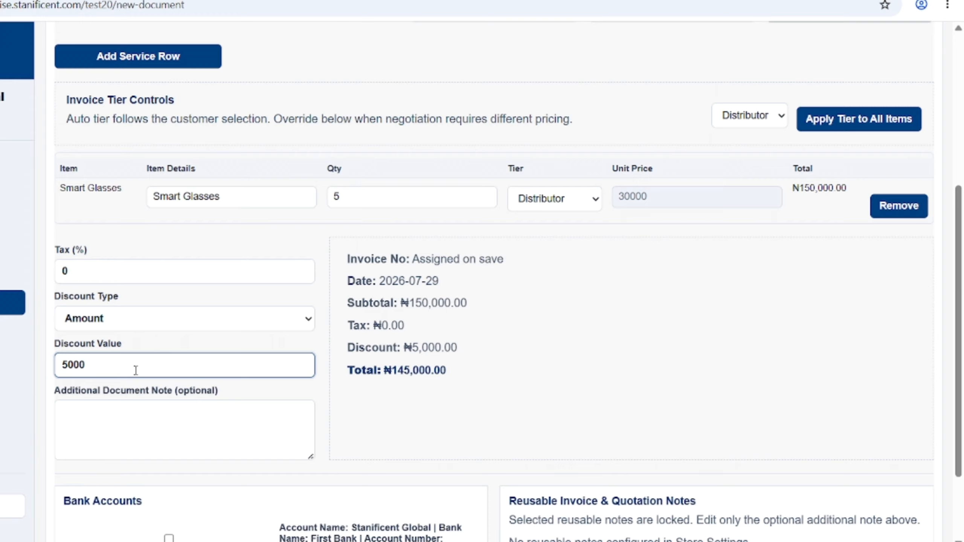
key(BackSpace)
key(BackSpace)
key(BackSpace)
key(BackSpace)
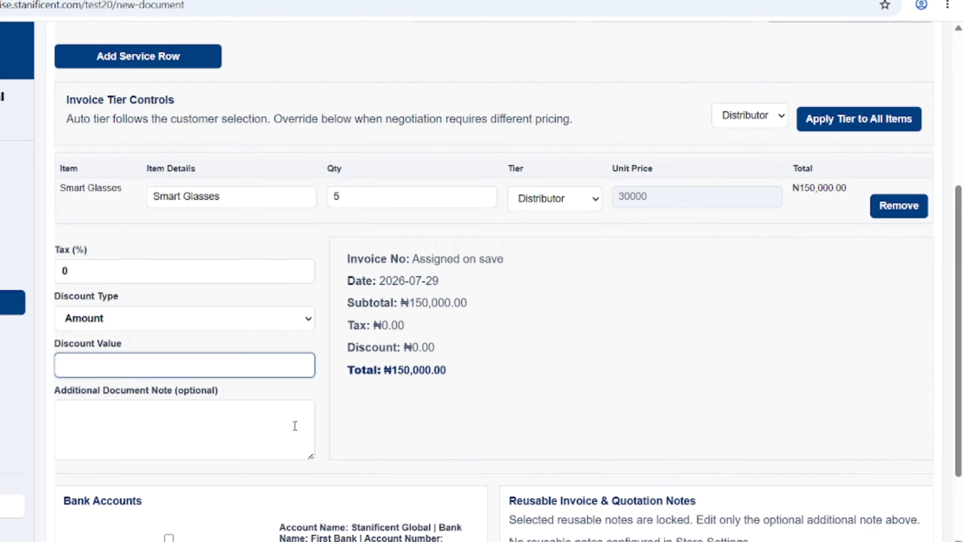
scroll(295, 426, up, 5)
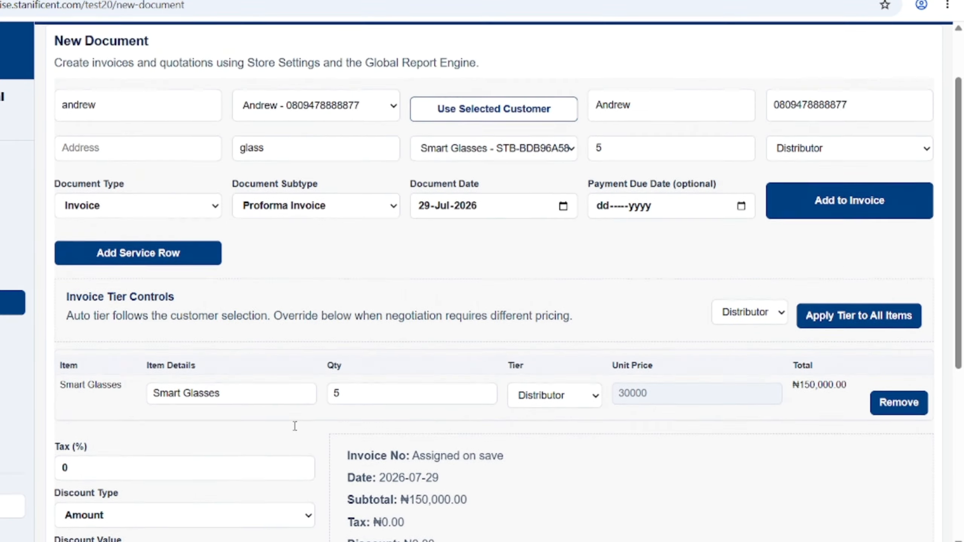
scroll(295, 426, up, 2)
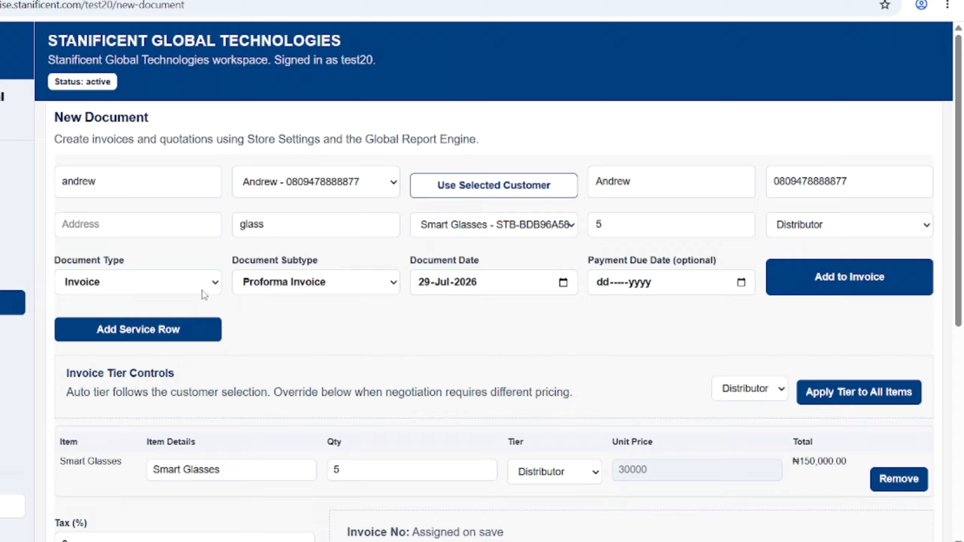
- Keep the document type as Invoice and set its subtype to Receipt
click(169, 292)
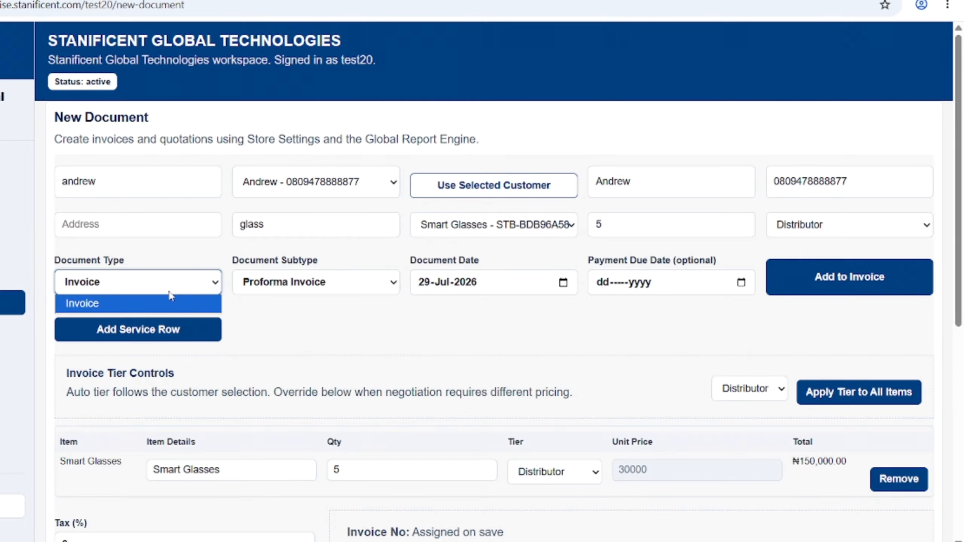
click(170, 292)
click(279, 287)
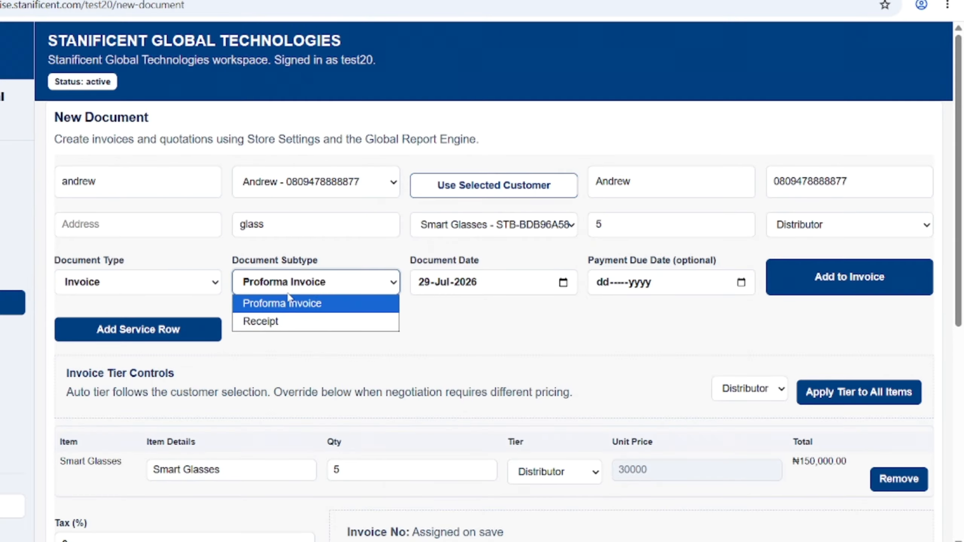
click(284, 322)
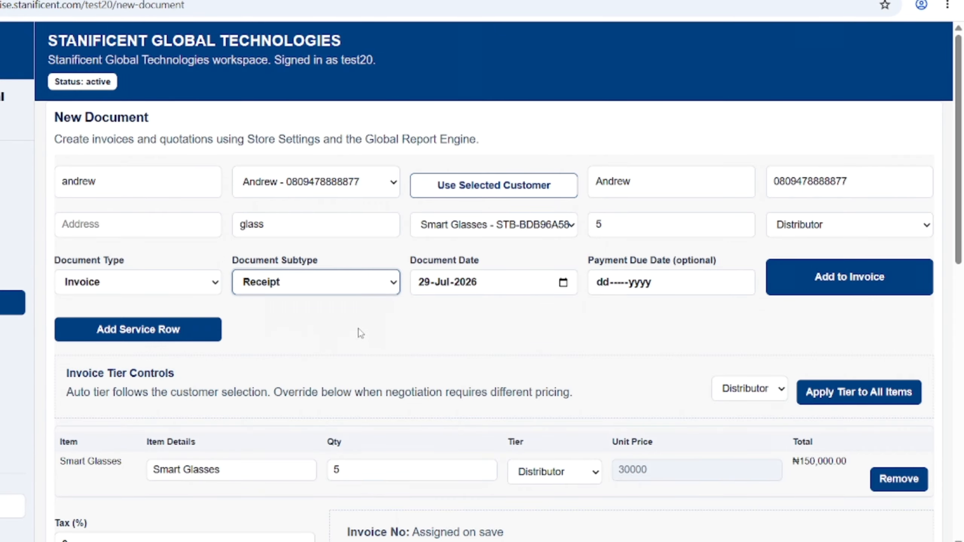
scroll(362, 332, down, 2)
scroll(364, 334, down, 14)
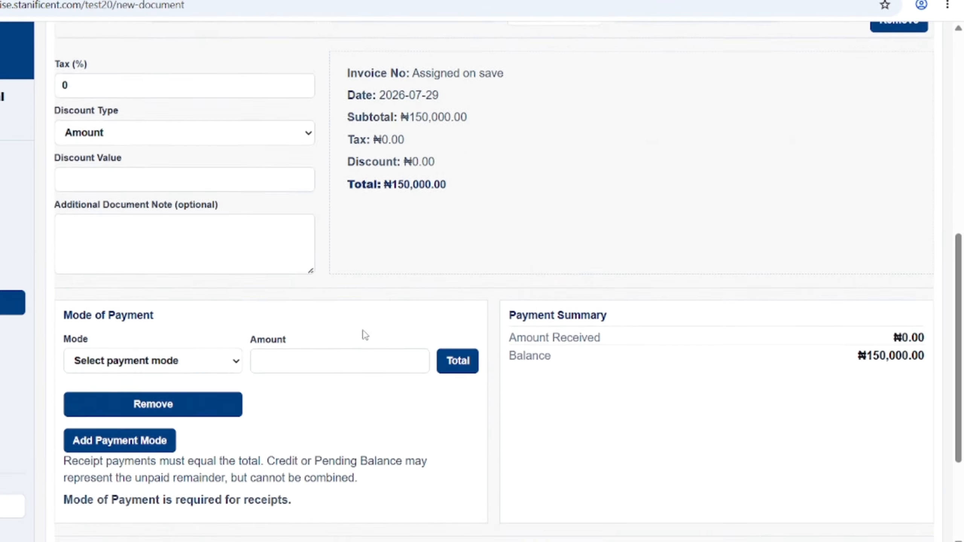
right_click(365, 334)
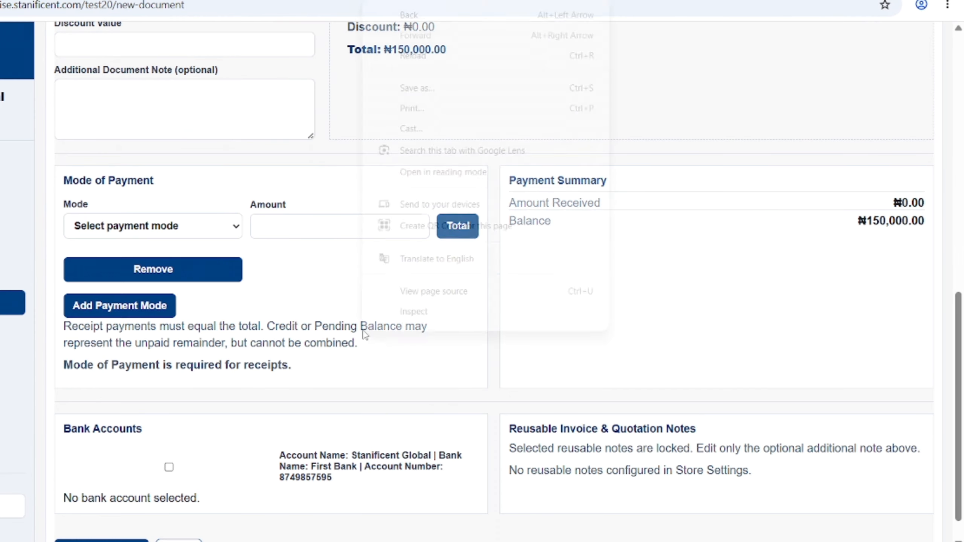
- Record a payment of 100000 by Opay POS
click(208, 234)
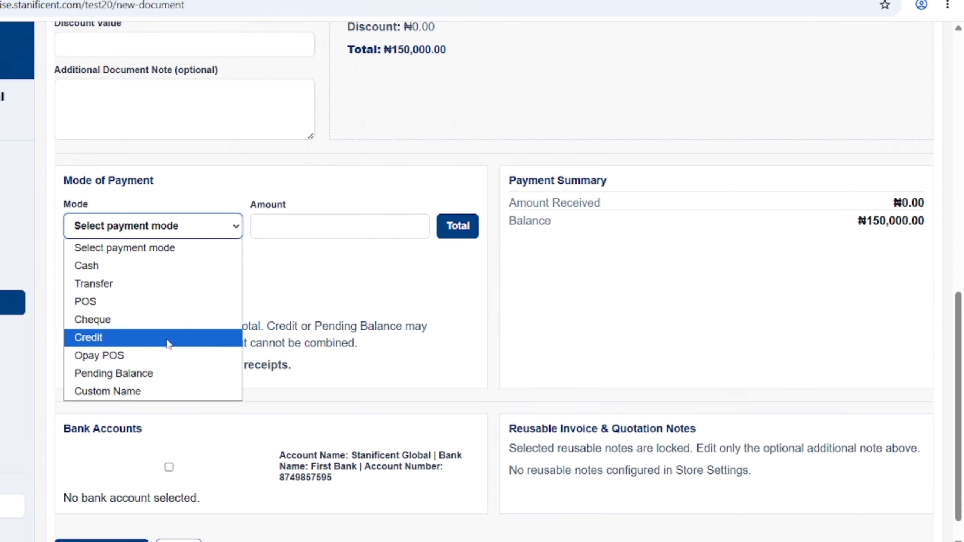
click(142, 353)
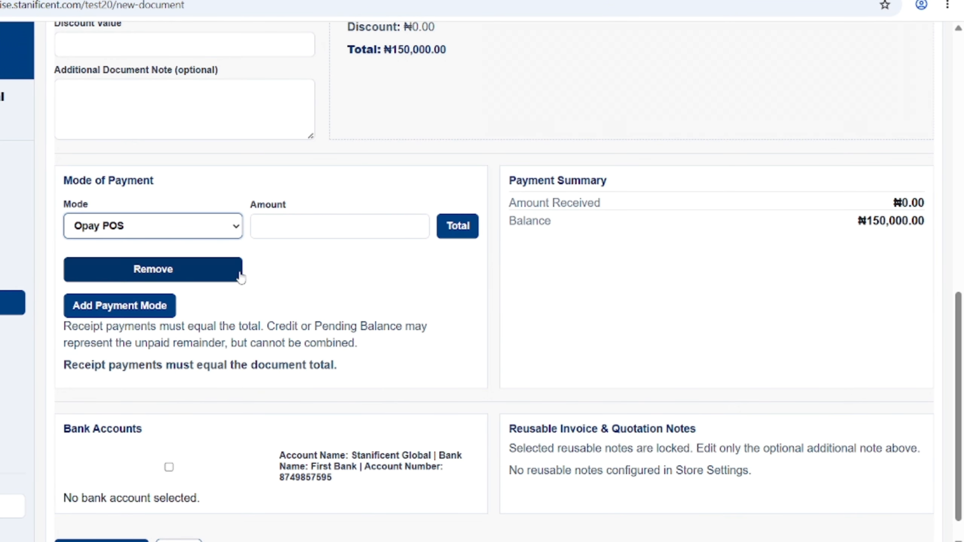
click(269, 229)
text(100000)
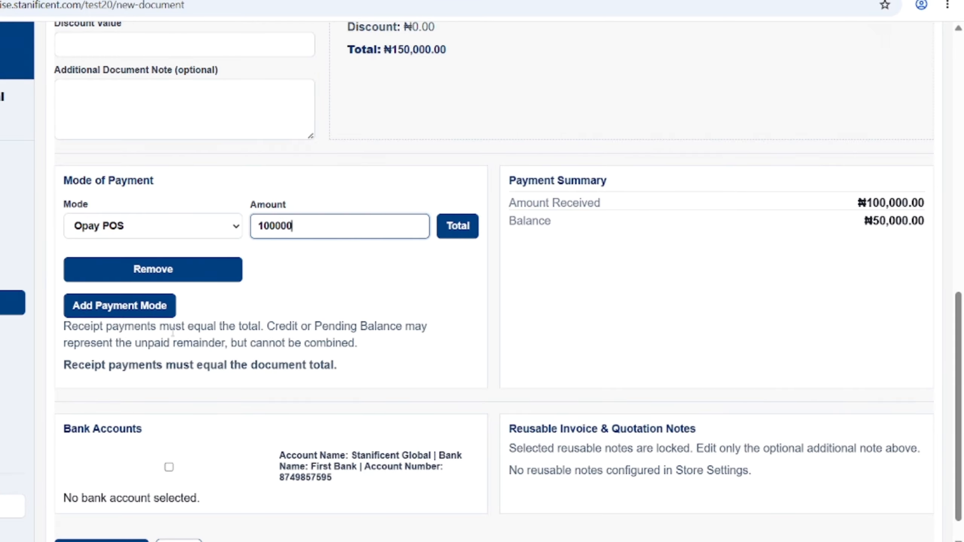
- Add a second payment of 50000 by Transfer, bringing the balance to ₦0.00
click(140, 314)
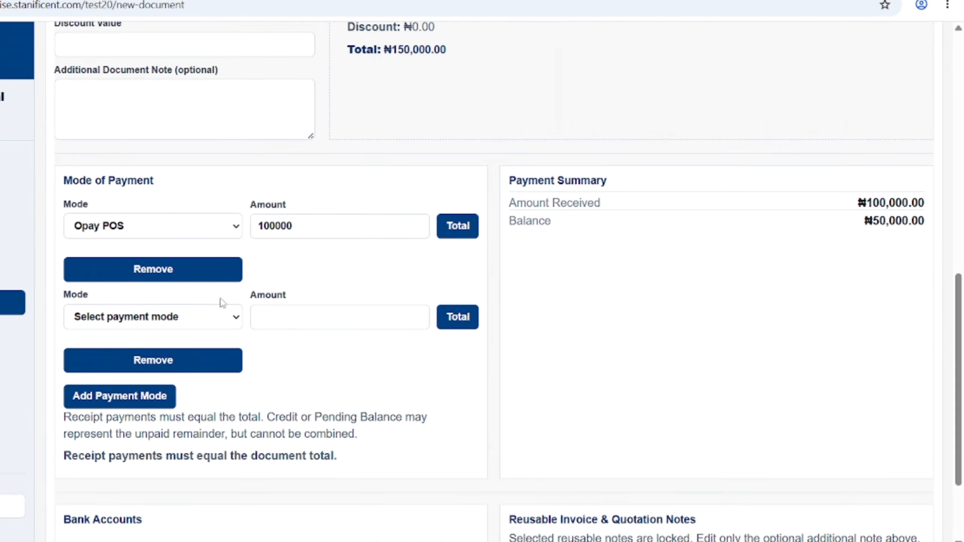
scroll(228, 303, up, 1)
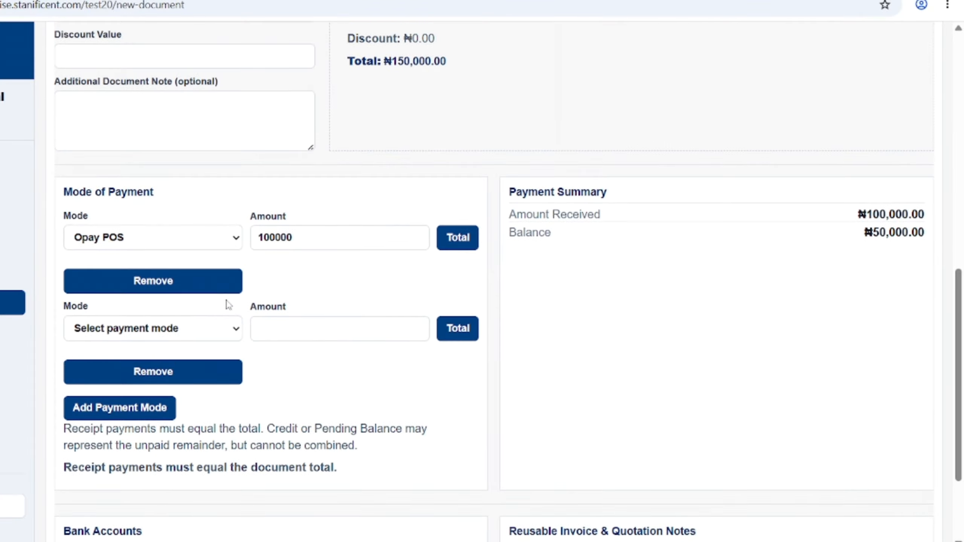
click(187, 328)
click(141, 382)
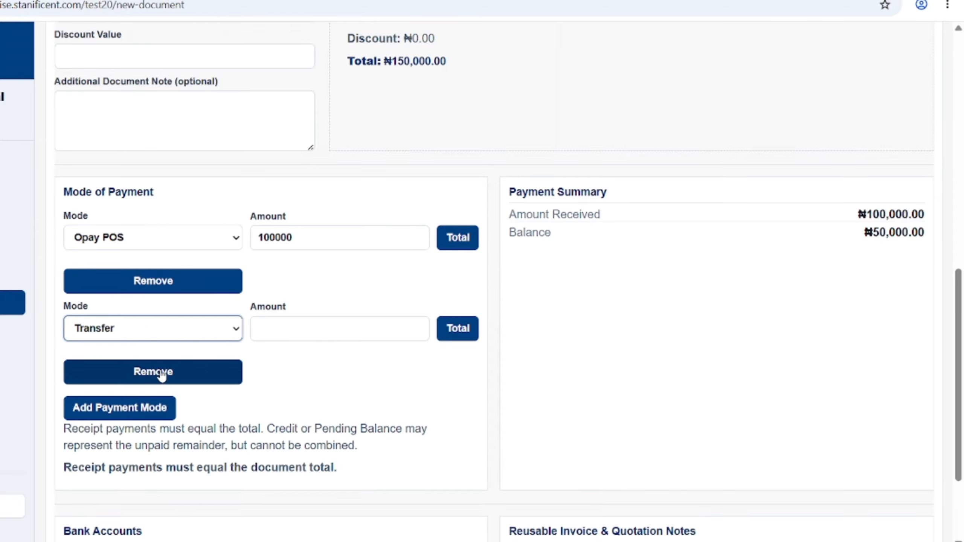
click(308, 329)
text(5)
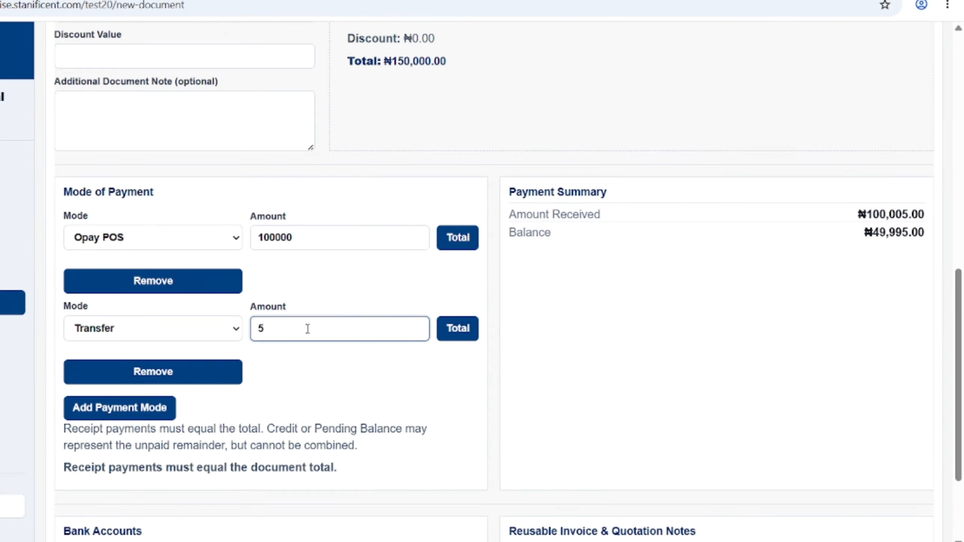
text(0000)
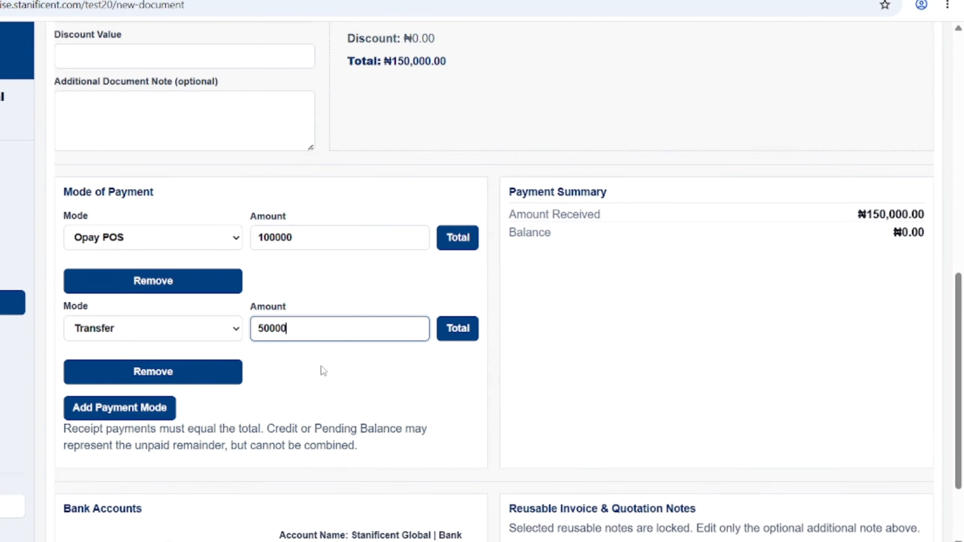
click(119, 408)
scroll(451, 344, down, 4)
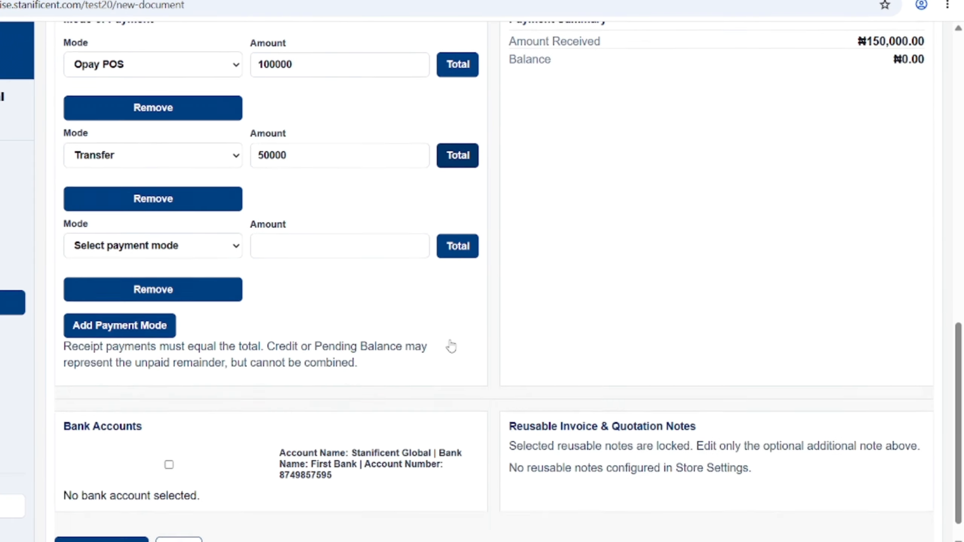
scroll(451, 345, down, 1)
scroll(451, 345, up, 5)
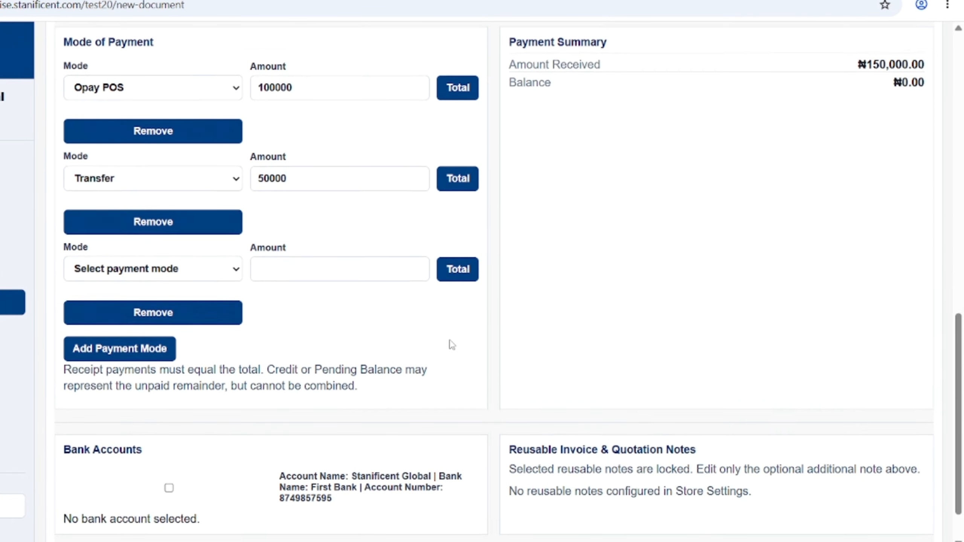
scroll(450, 343, up, 1)
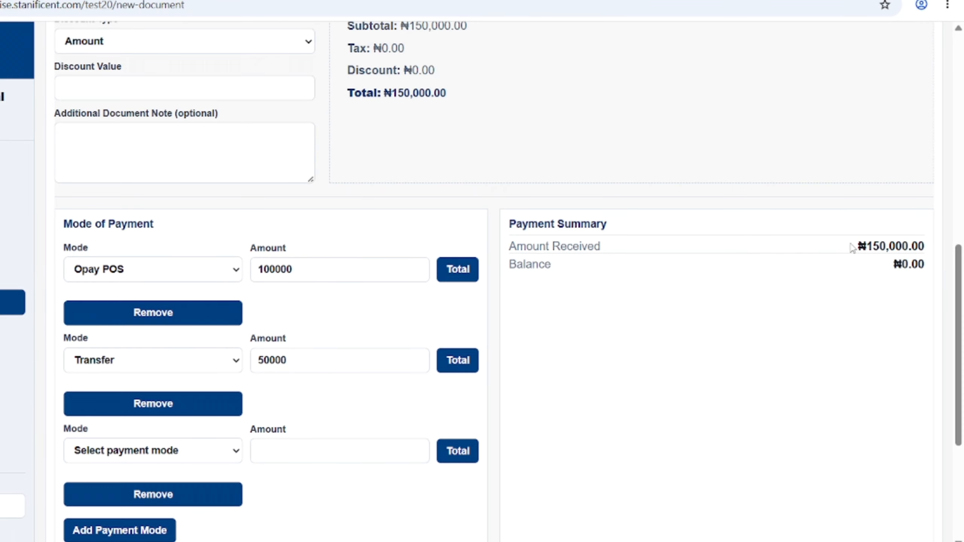
- Add a blank Service row (quantity 1, Custom tier, ₦0.00) beneath Smart Glasses
scroll(732, 286, up, 7)
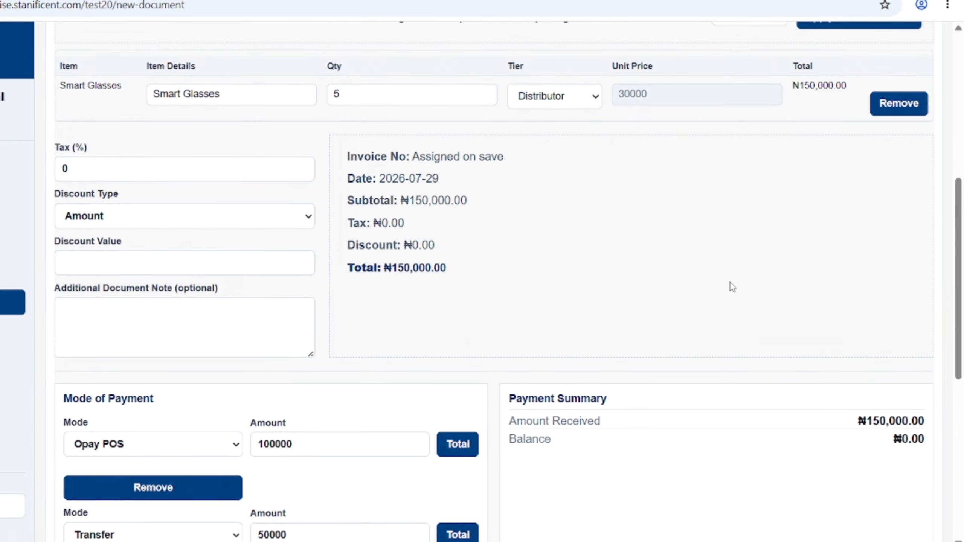
scroll(732, 286, up, 6)
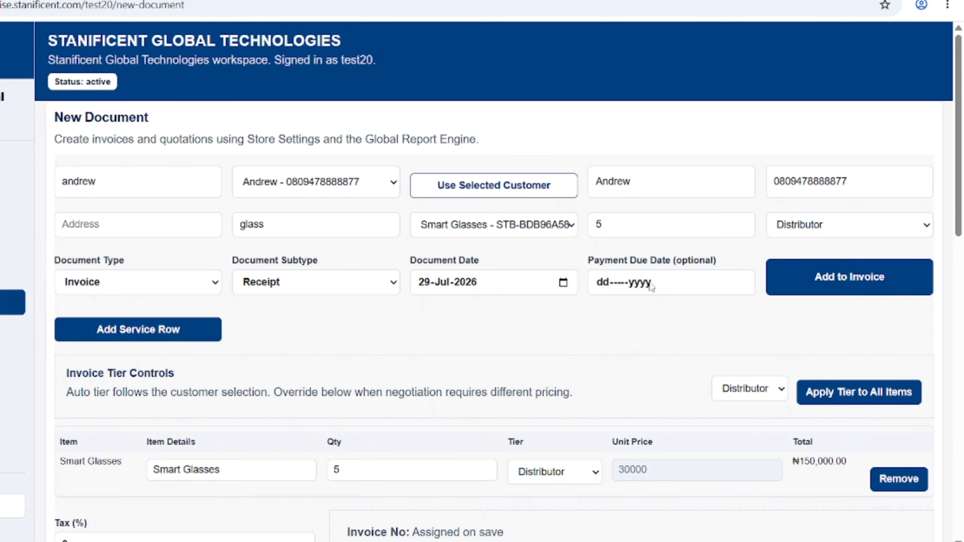
scroll(649, 286, down, 3)
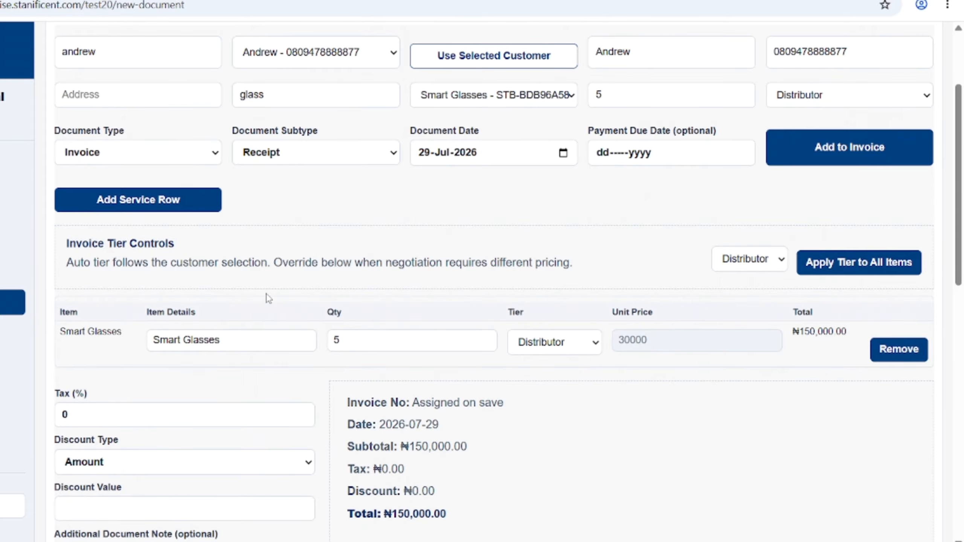
click(165, 209)
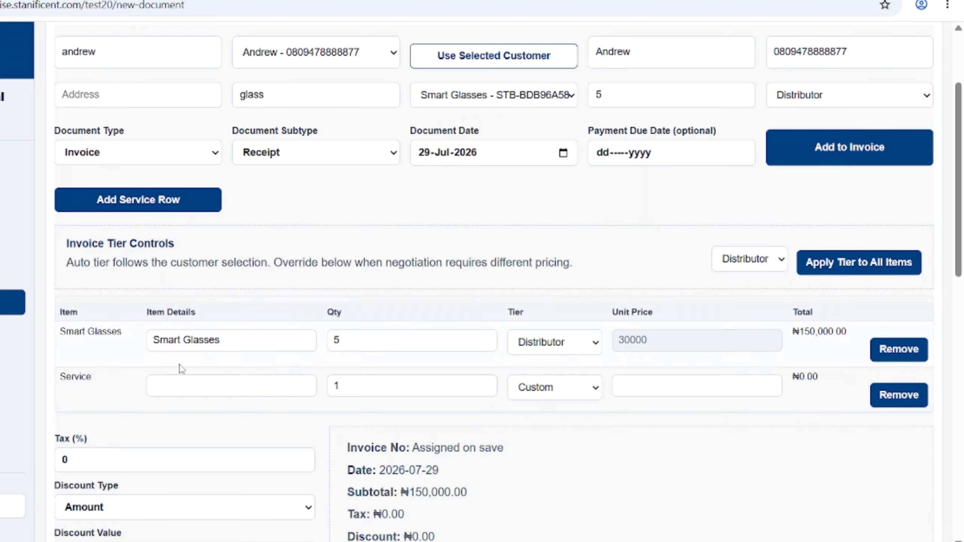
- Enter 'Satarlink Installation' as the Service line description
click(179, 388)
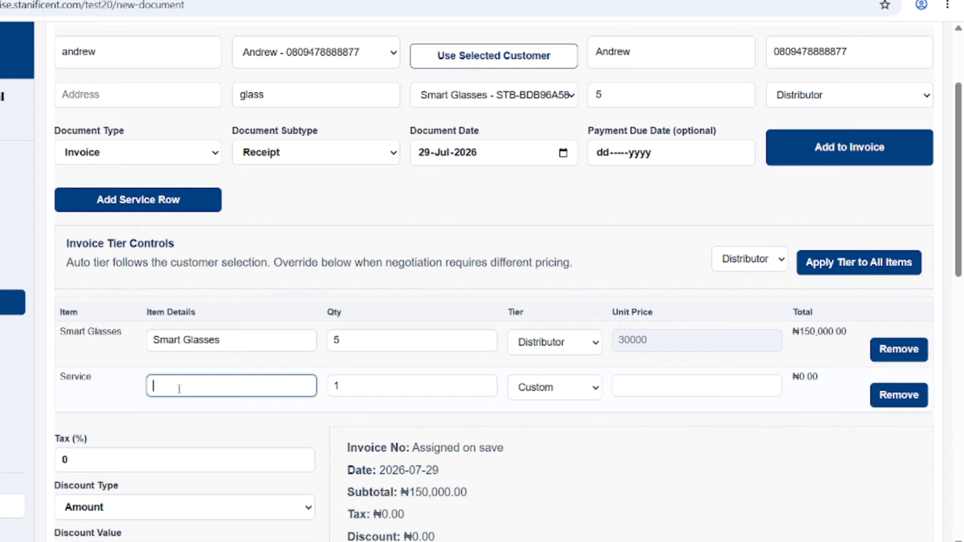
text(Sa)
text(tarlink)
text( Insta)
text(llat)
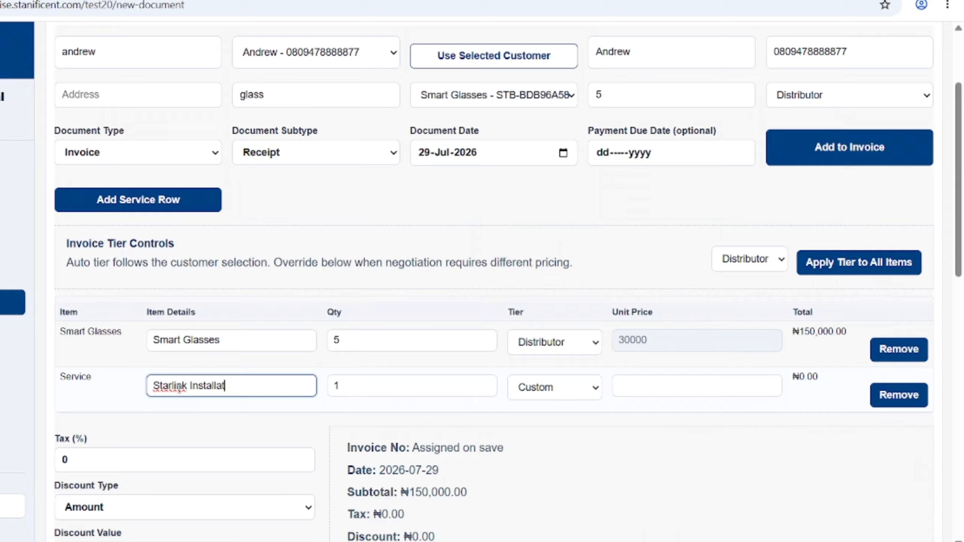
text(ion)
click(390, 388)
- Set the service's unit price to 20000, bringing the total to ₦170,000.00
click(627, 384)
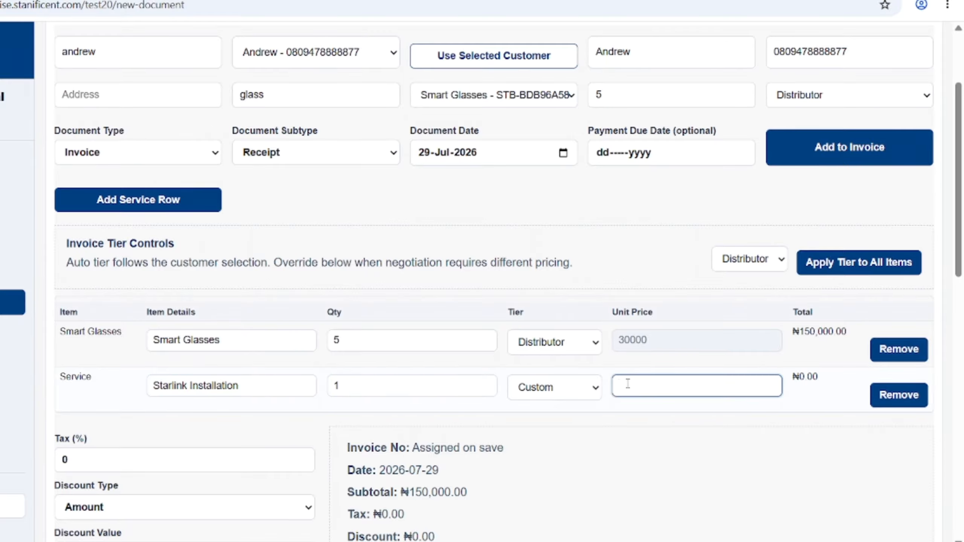
text(20000)
scroll(660, 378, down, 5)
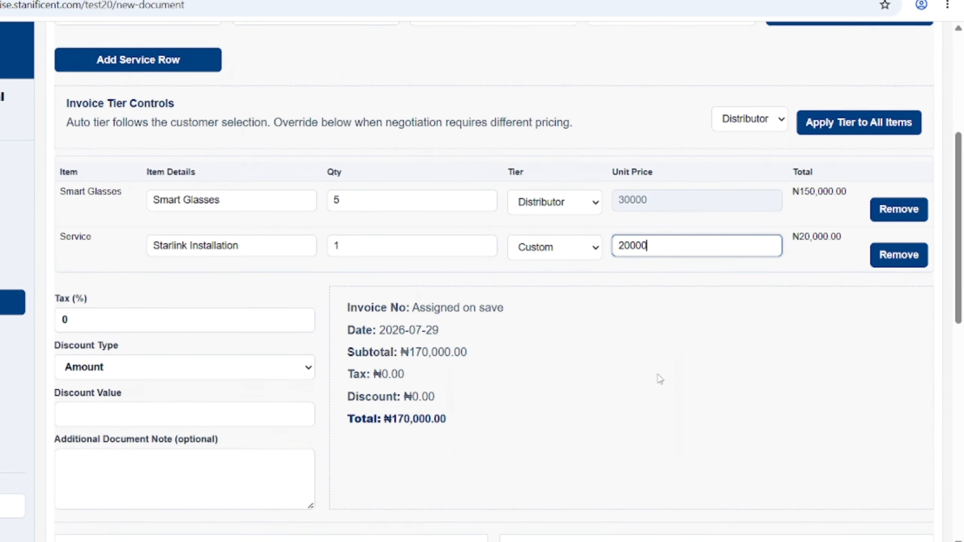
scroll(659, 378, up, 3)
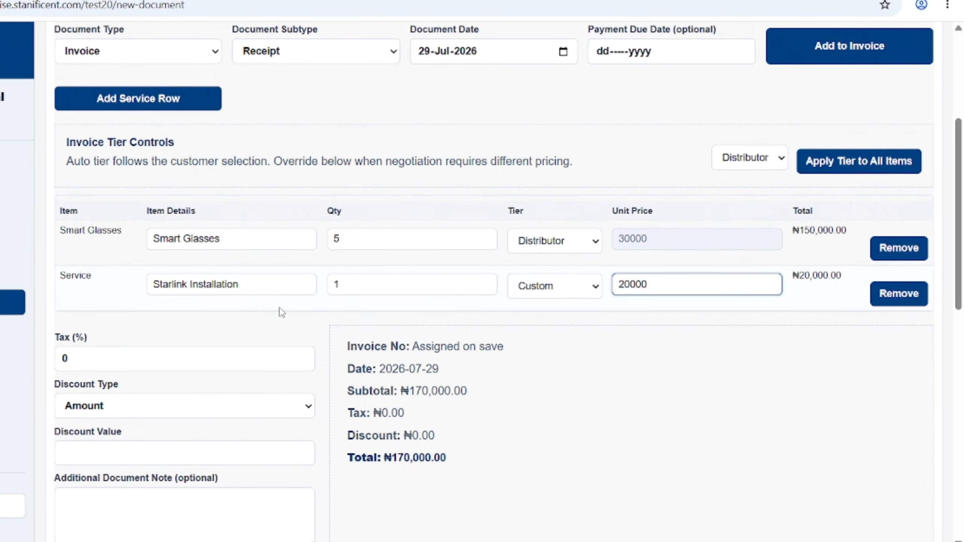
scroll(279, 313, up, 4)
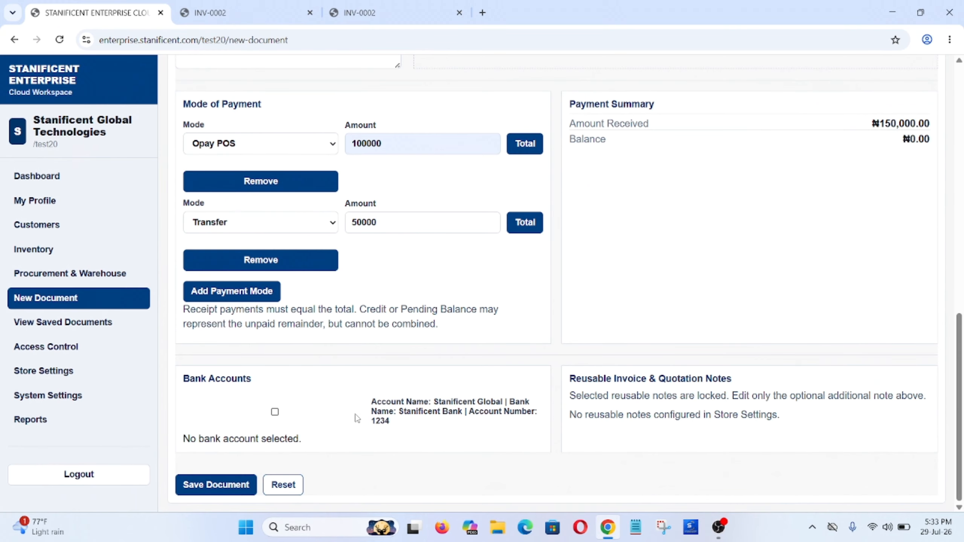
- Save the receipt as INV-0003 with no bank account attached
click(275, 413)
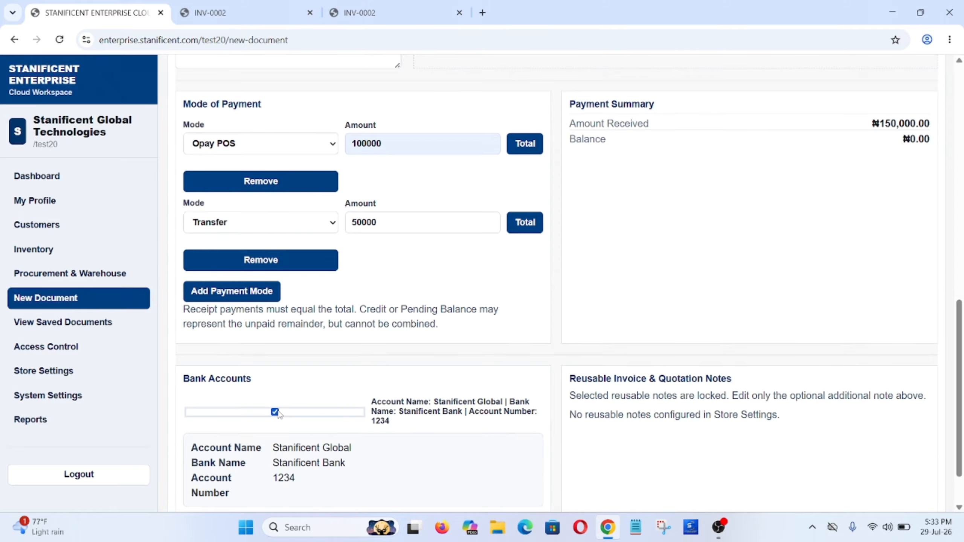
scroll(289, 412, down, 2)
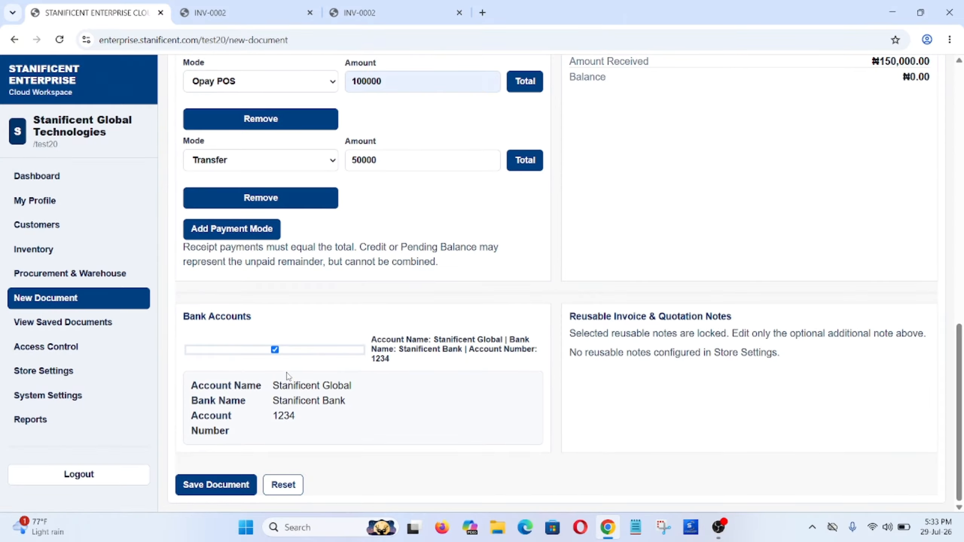
click(276, 350)
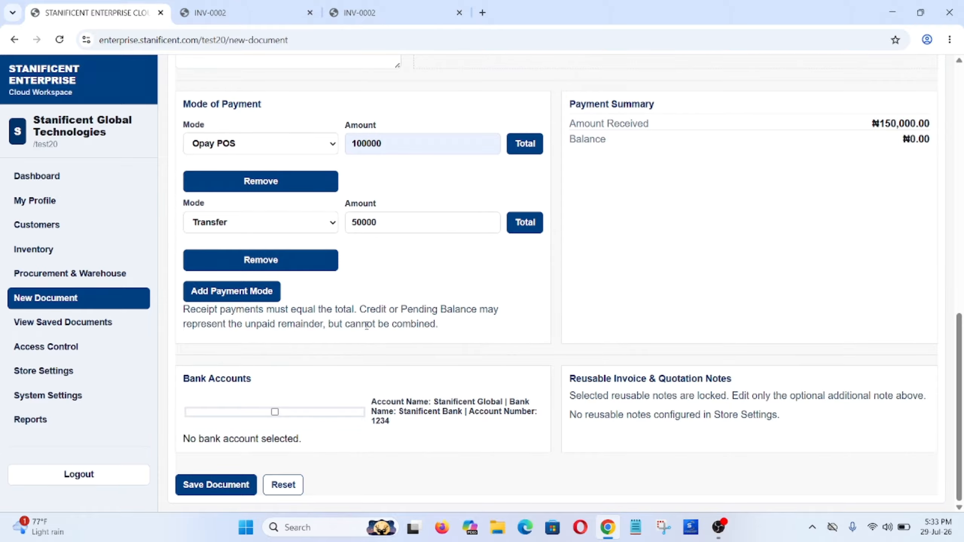
scroll(366, 325, up, 1)
scroll(367, 325, down, 1)
click(247, 490)
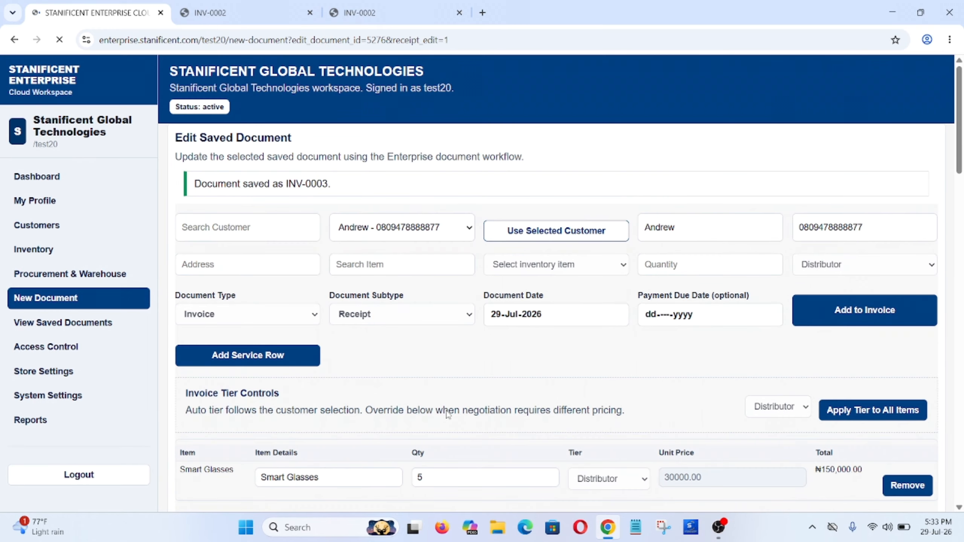
- Review receipt INV-0003, open its POS 80mm print copy, and return to the edit page
scroll(448, 414, down, 10)
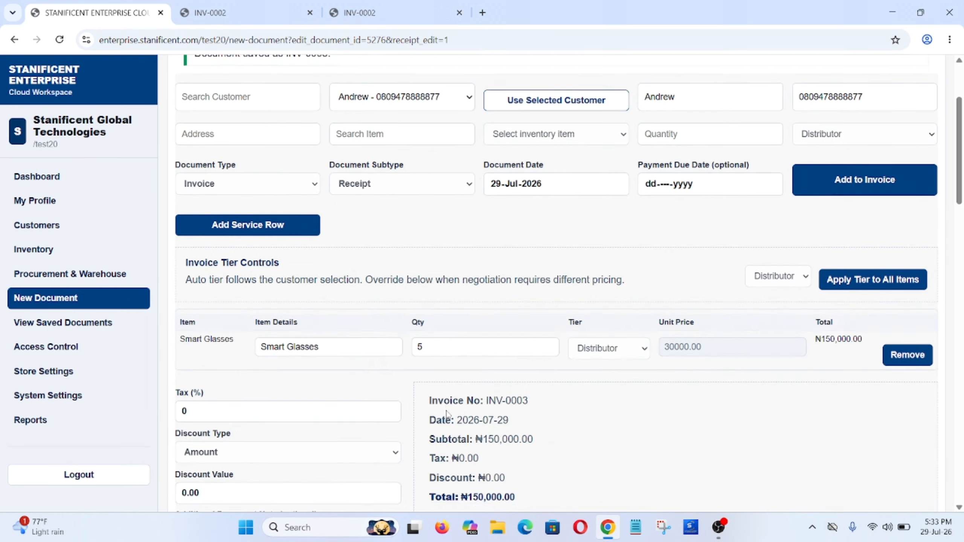
scroll(448, 414, down, 10)
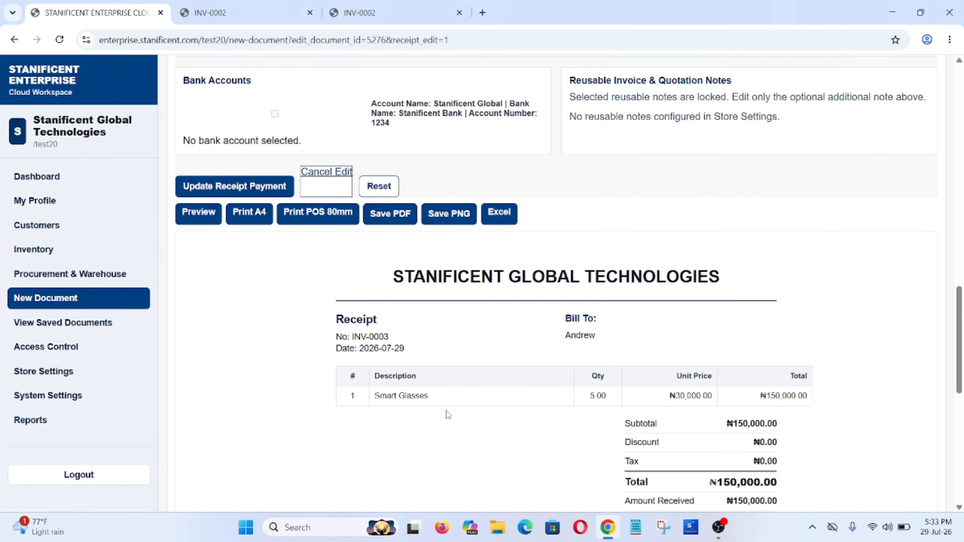
scroll(448, 413, down, 4)
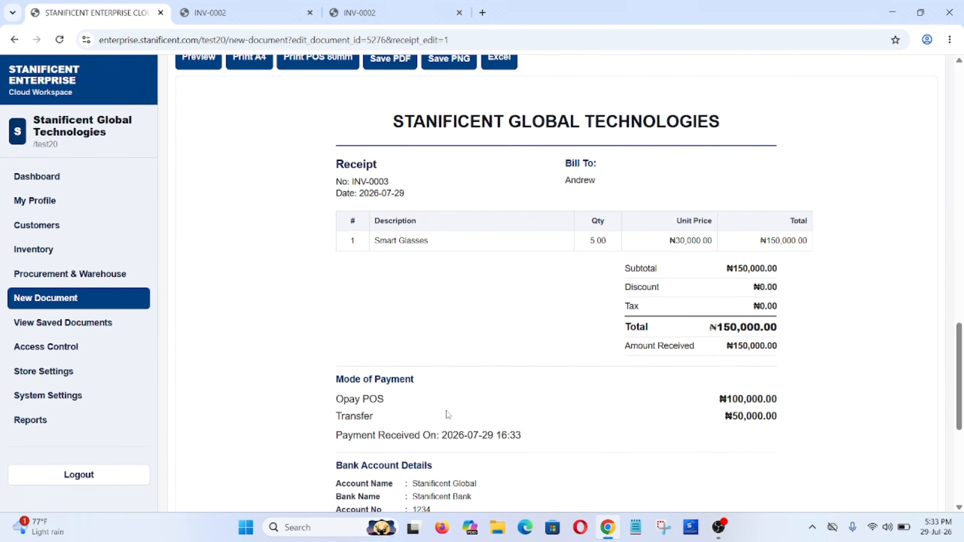
scroll(448, 413, down, 1)
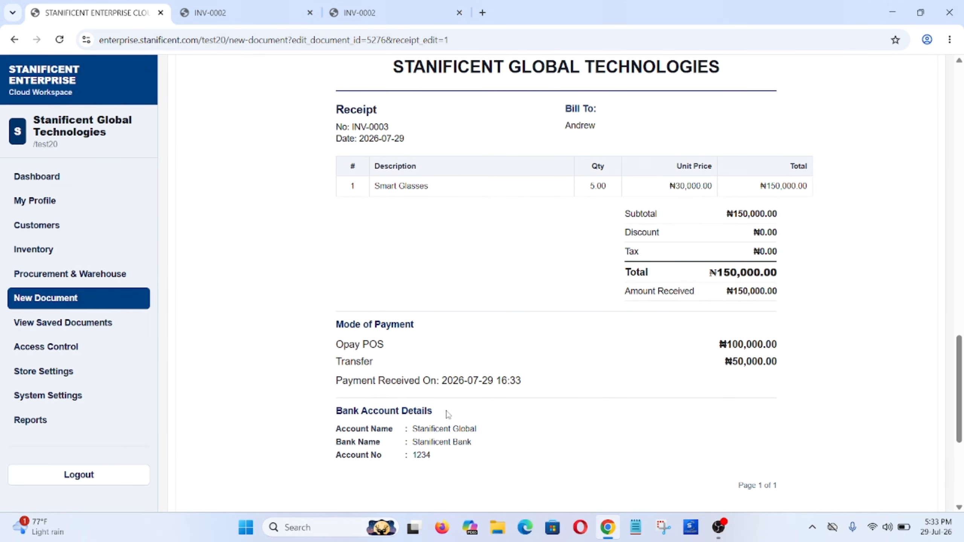
scroll(448, 413, down, 2)
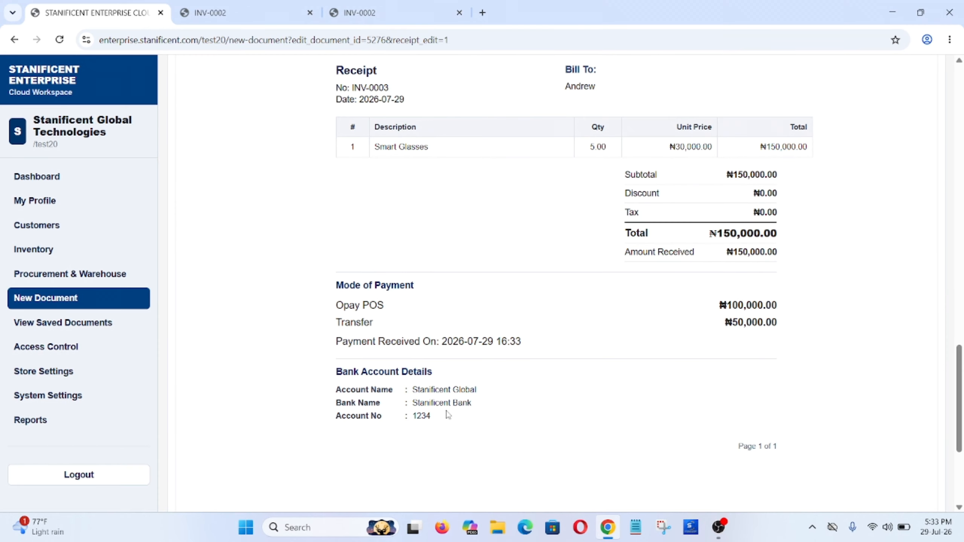
scroll(446, 412, up, 5)
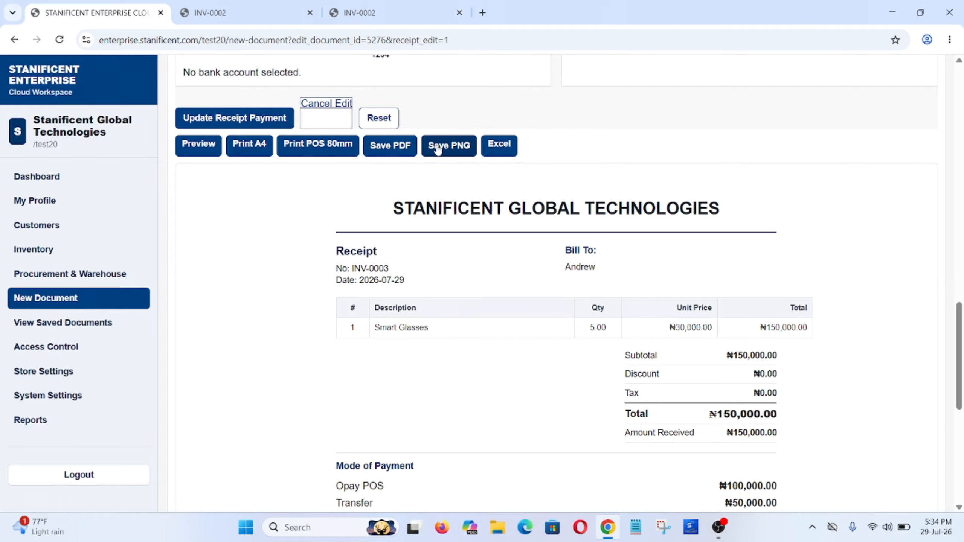
click(338, 147)
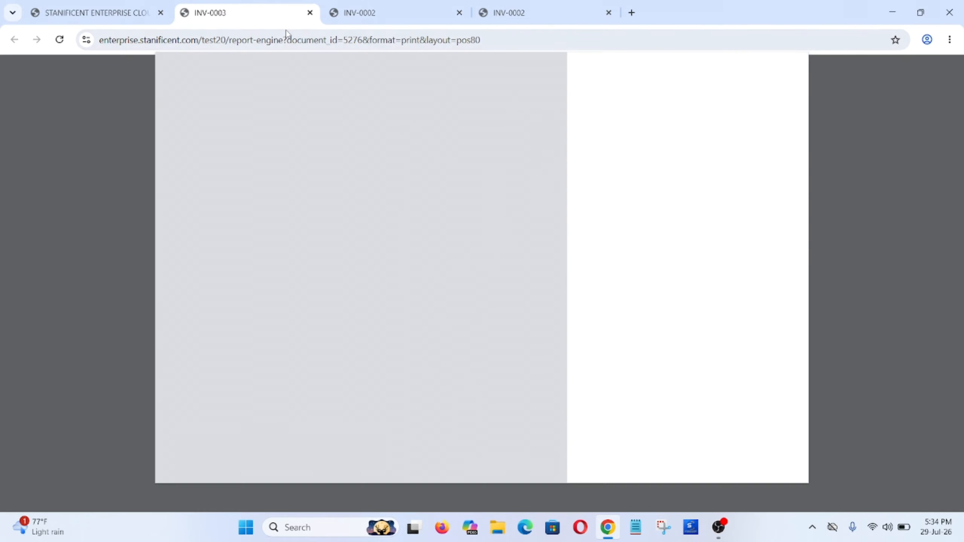
click(141, 21)
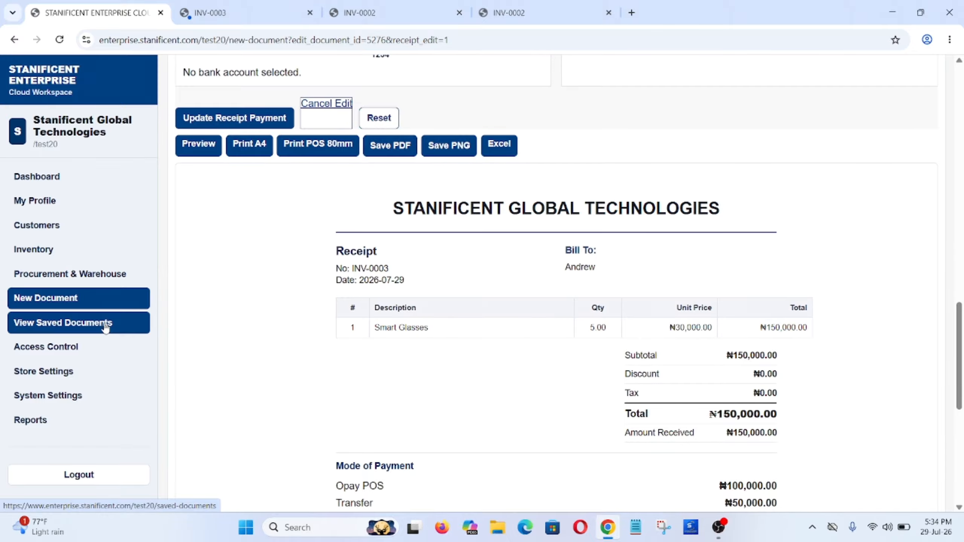
- Open View Saved Documents and check the All Types filter without changing it
click(106, 327)
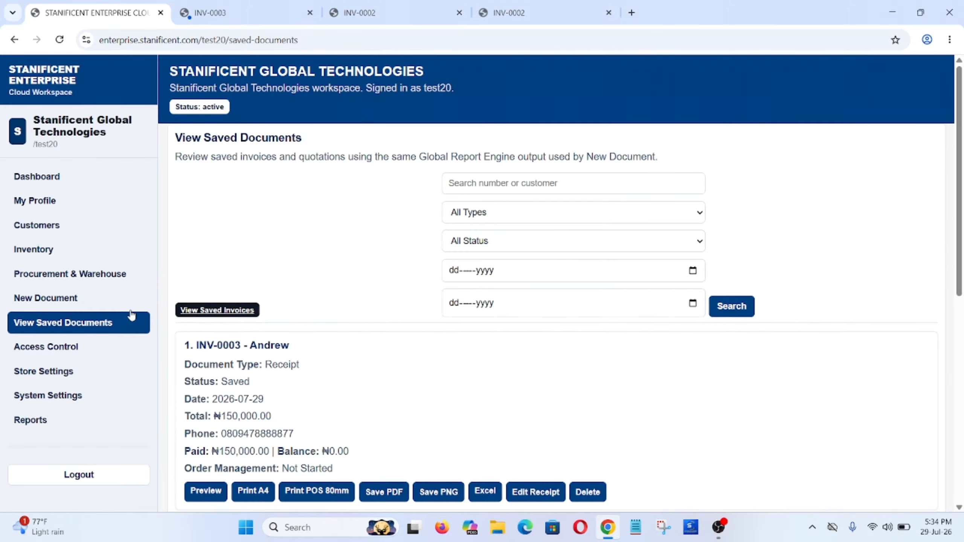
scroll(382, 329, down, 5)
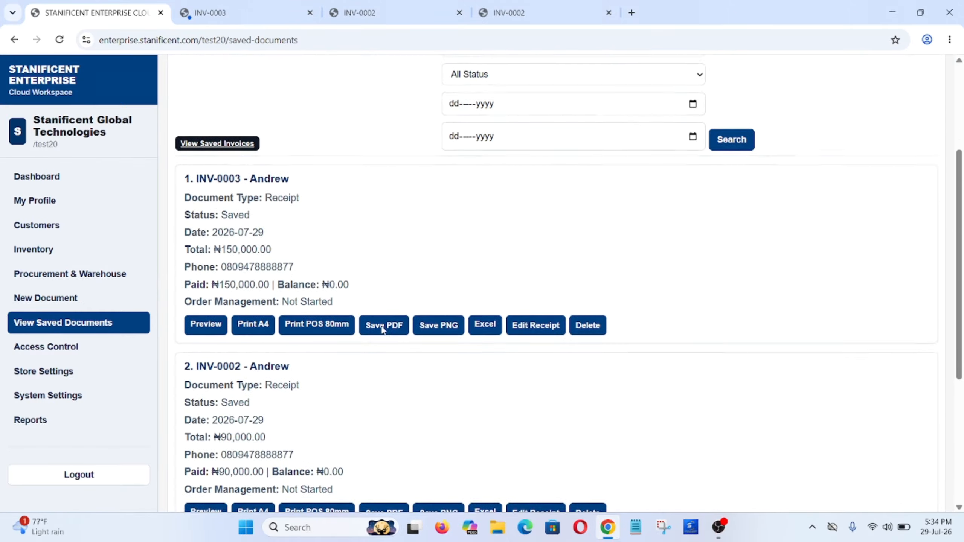
scroll(382, 329, up, 7)
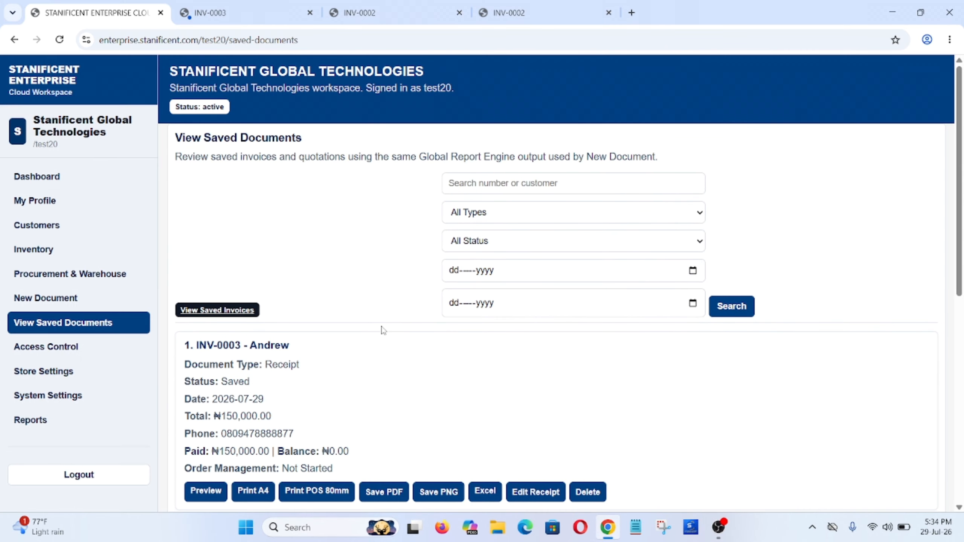
click(520, 219)
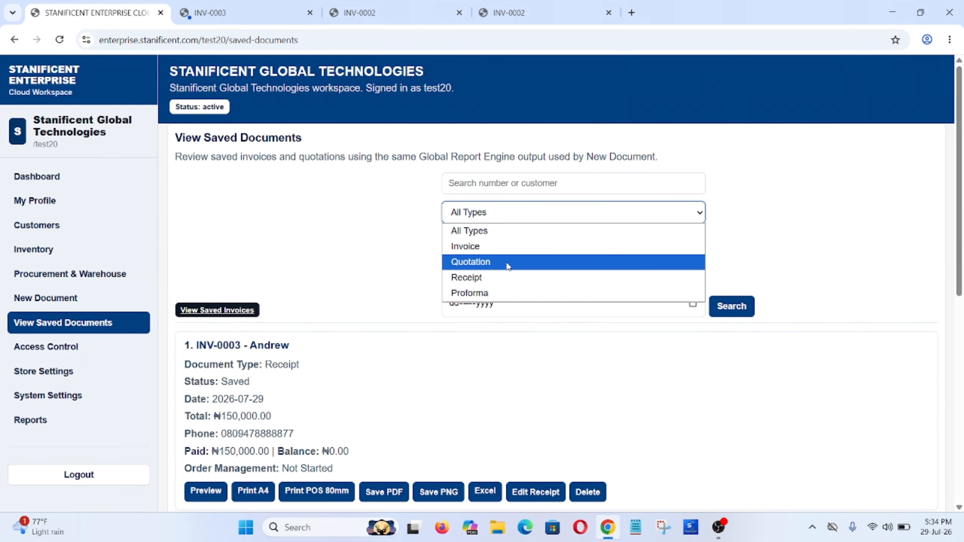
click(370, 297)
- Confirm INV-0003 appears in the saved documents list, then log out
scroll(372, 299, down, 2)
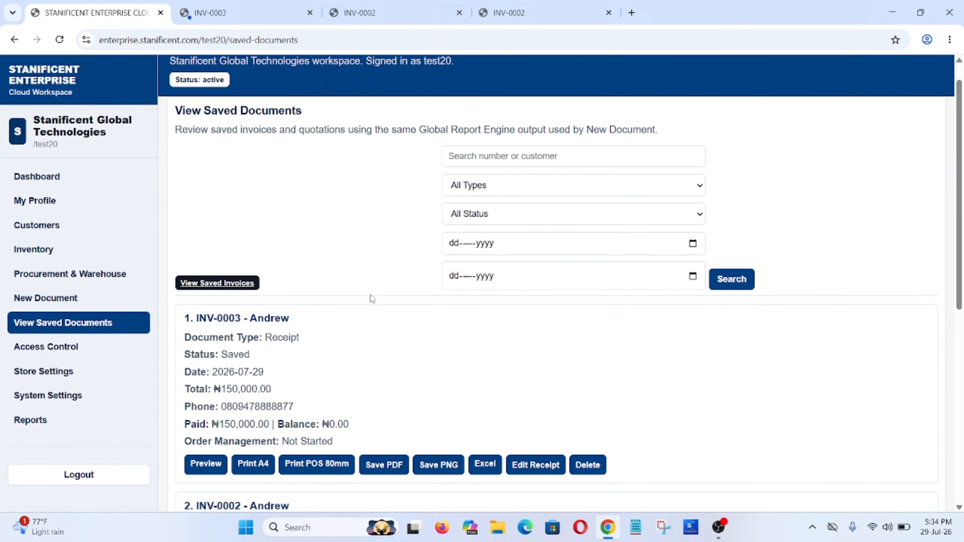
scroll(372, 299, down, 6)
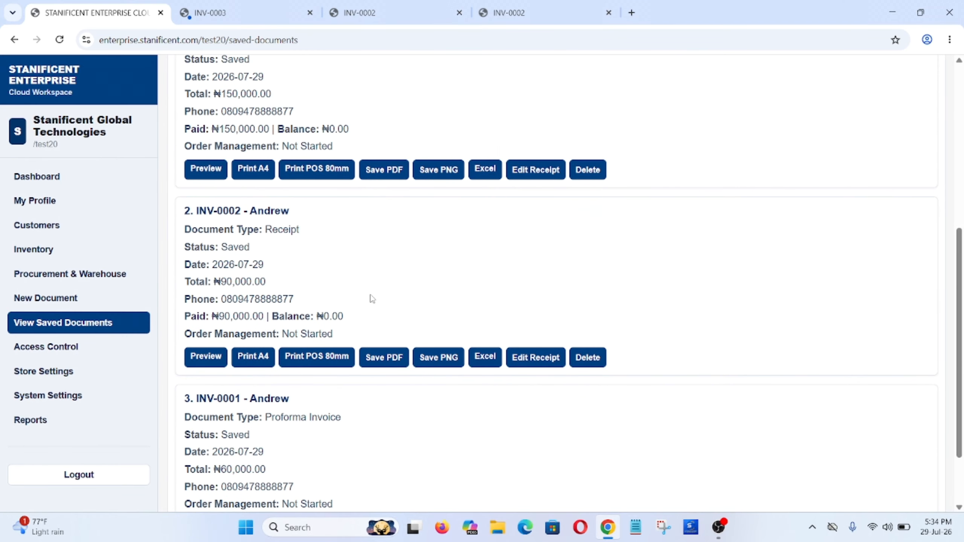
scroll(371, 298, up, 2)
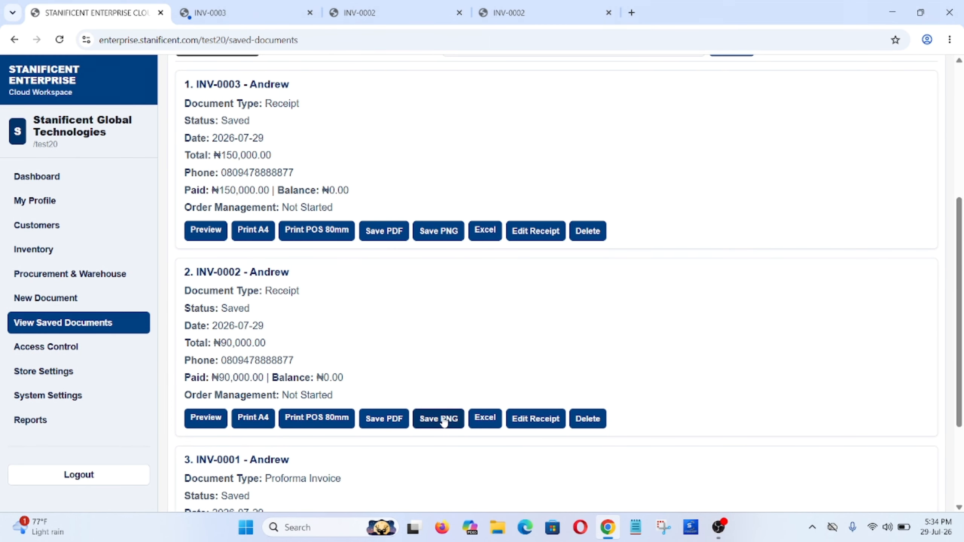
scroll(469, 347, up, 4)
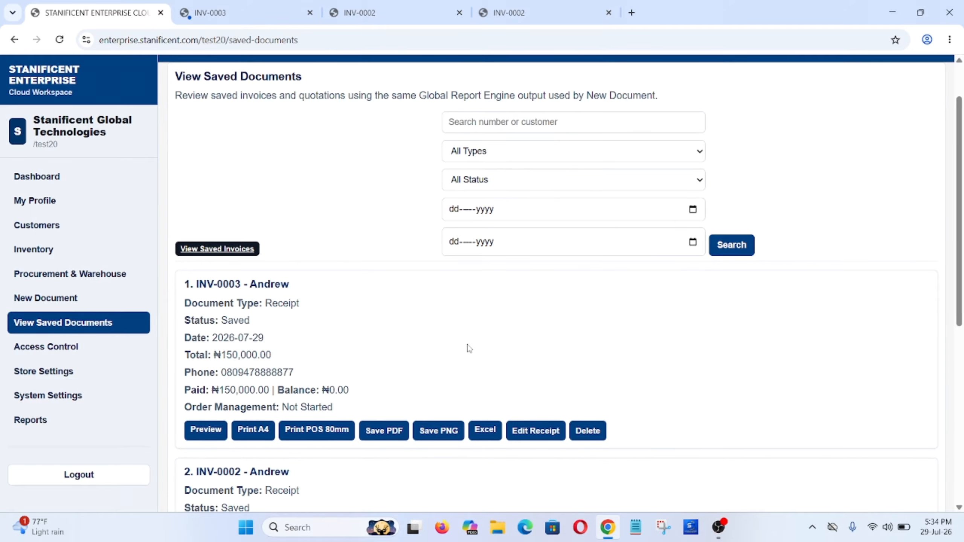
scroll(469, 348, down, 5)
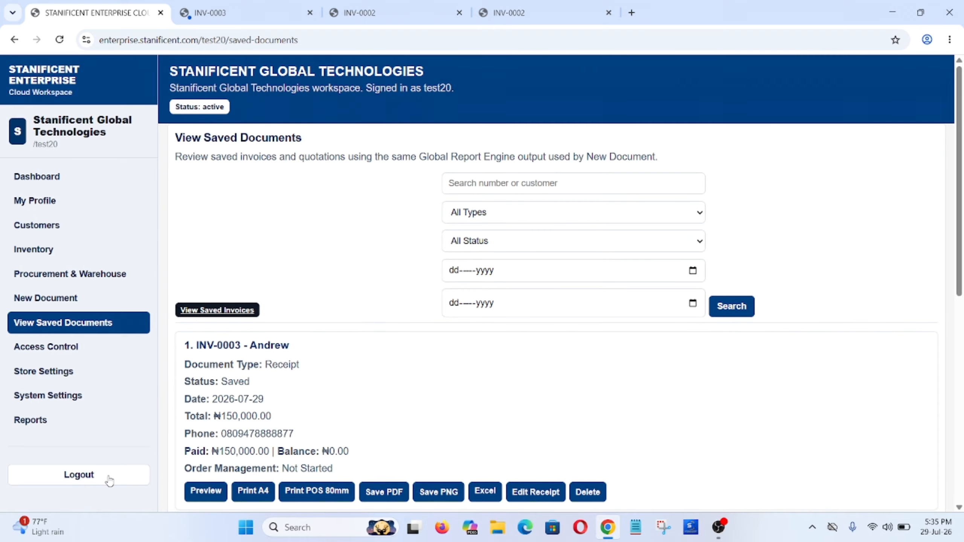
click(109, 479)
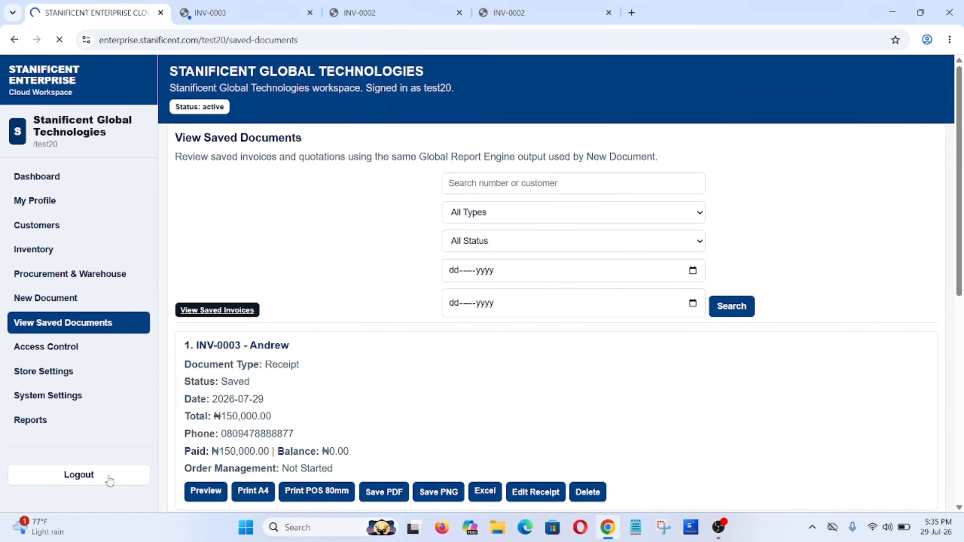